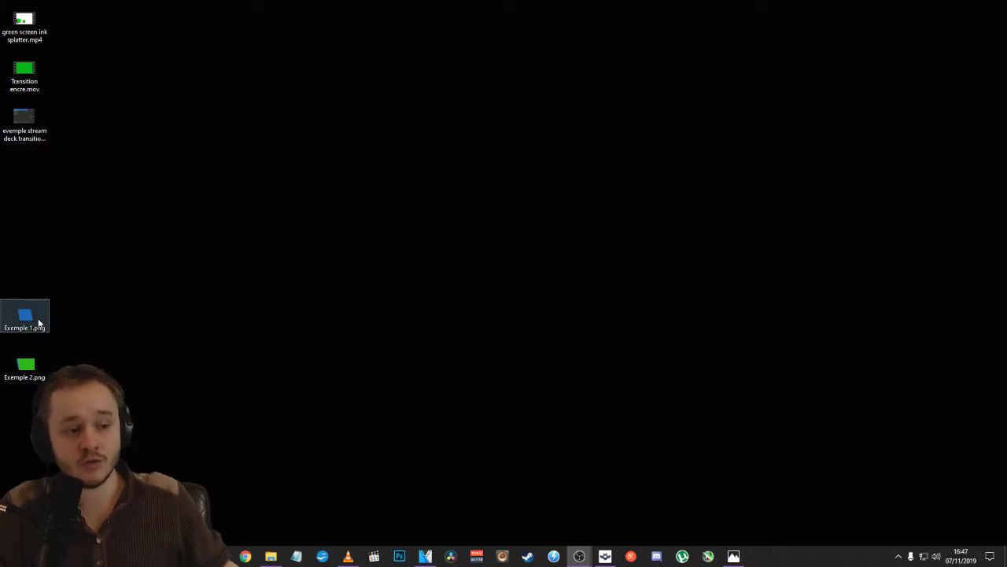
View the Exemple 1.png image from the desktop and close it.
double_click(23, 315)
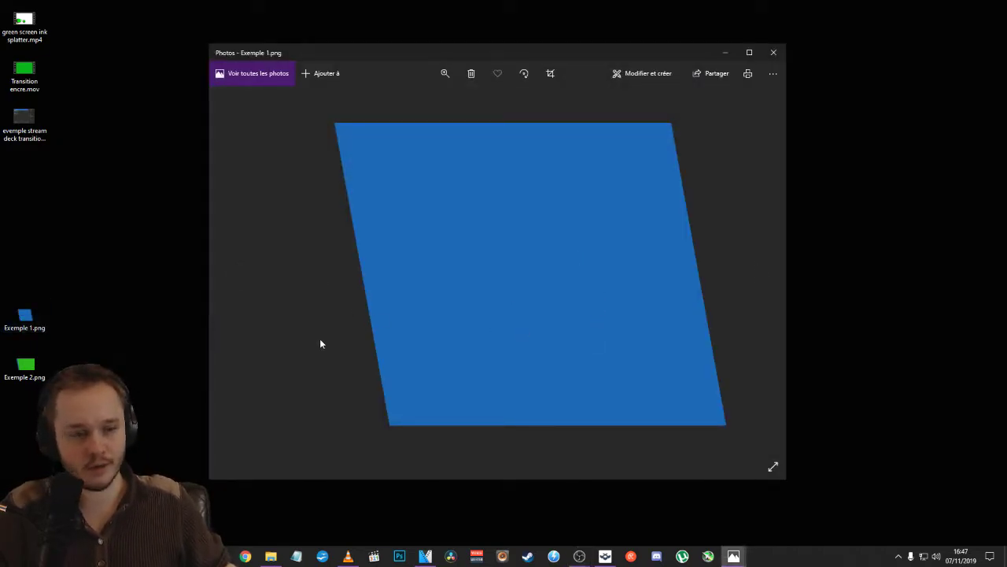
click(774, 53)
Switch to VEGAS Pro, place Exemple 1.png at the timeline start and trim the clip to the end of the loop region.
click(425, 555)
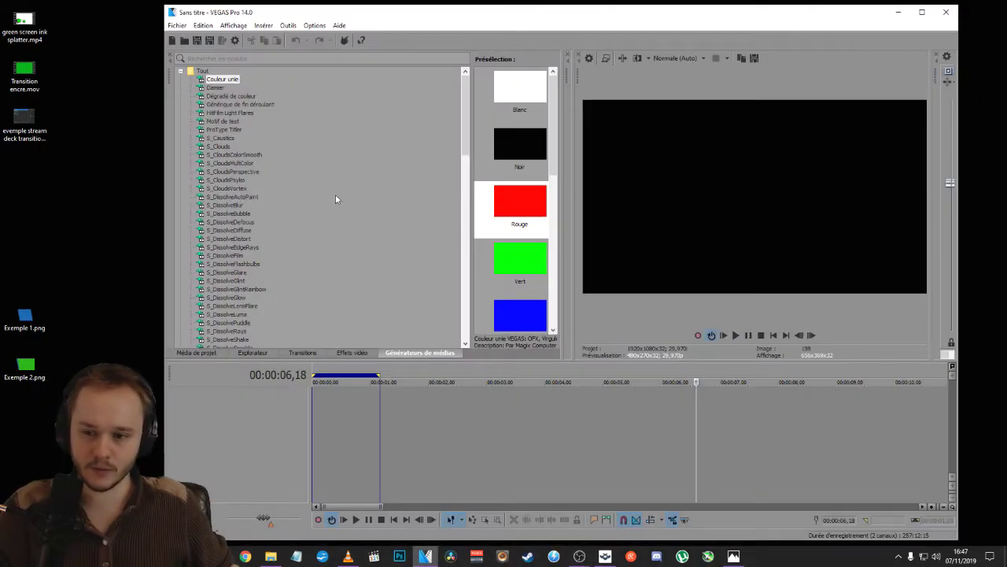
drag(358, 408, 511, 407)
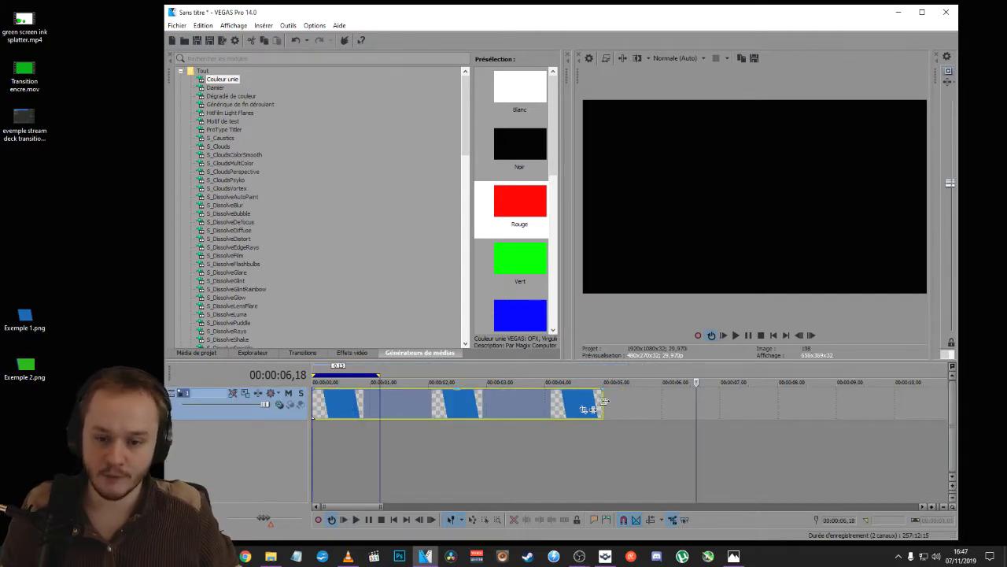
drag(604, 401, 380, 408)
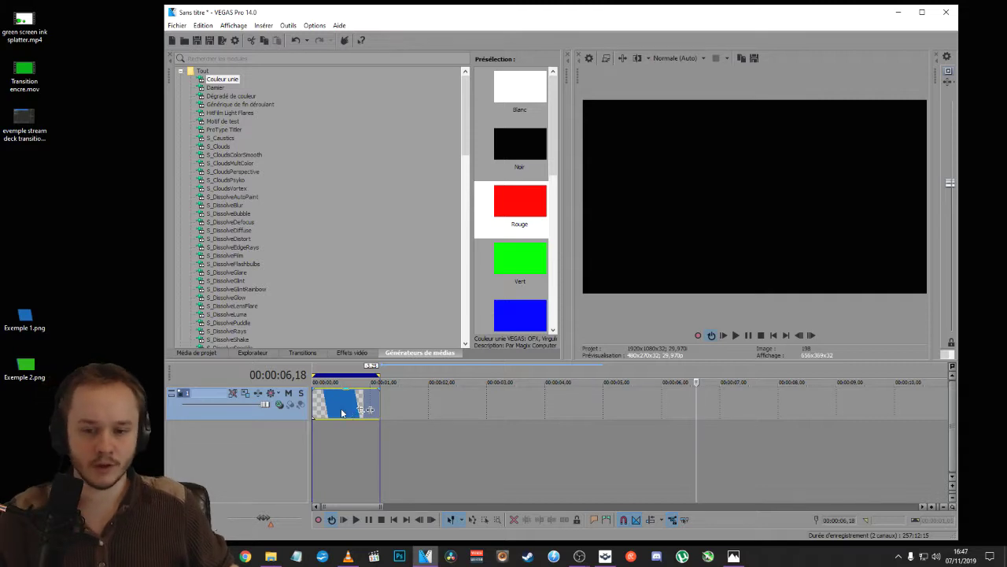
At the timeline start, enlarge the track in Track Motion to about 3706 × 2085 and position it so the blue shape fills the frame.
scroll(347, 411, down, 5)
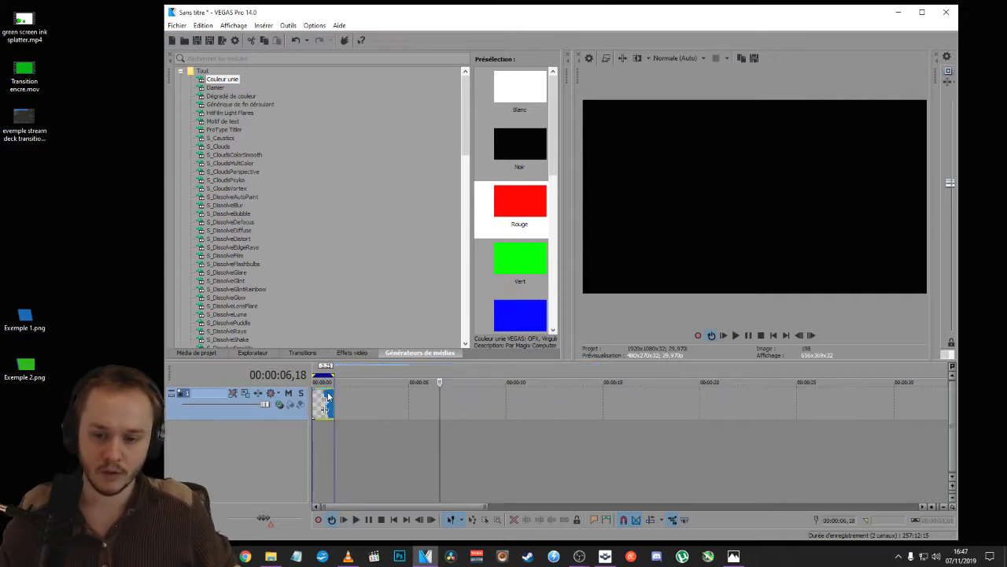
click(321, 399)
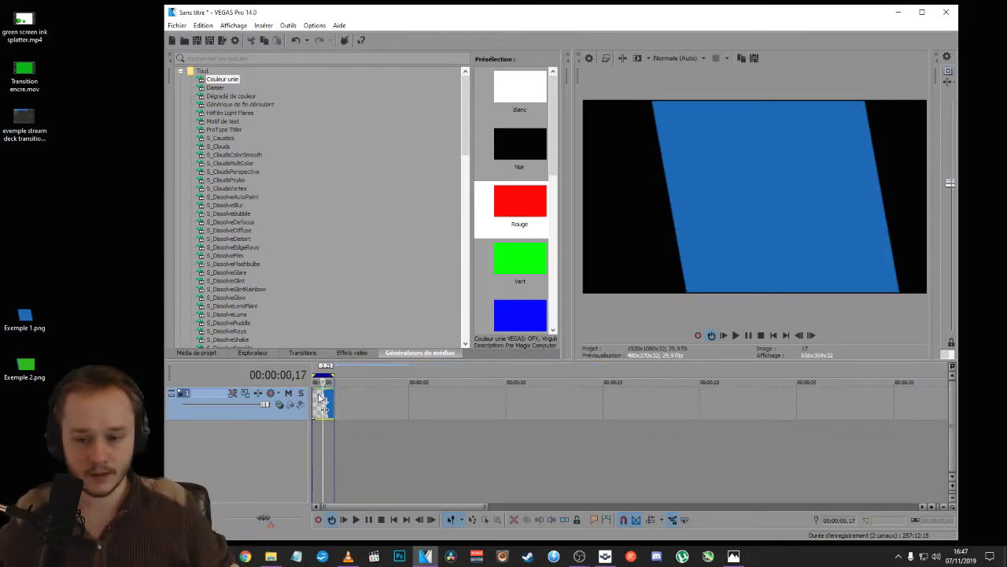
scroll(321, 402, up, 10)
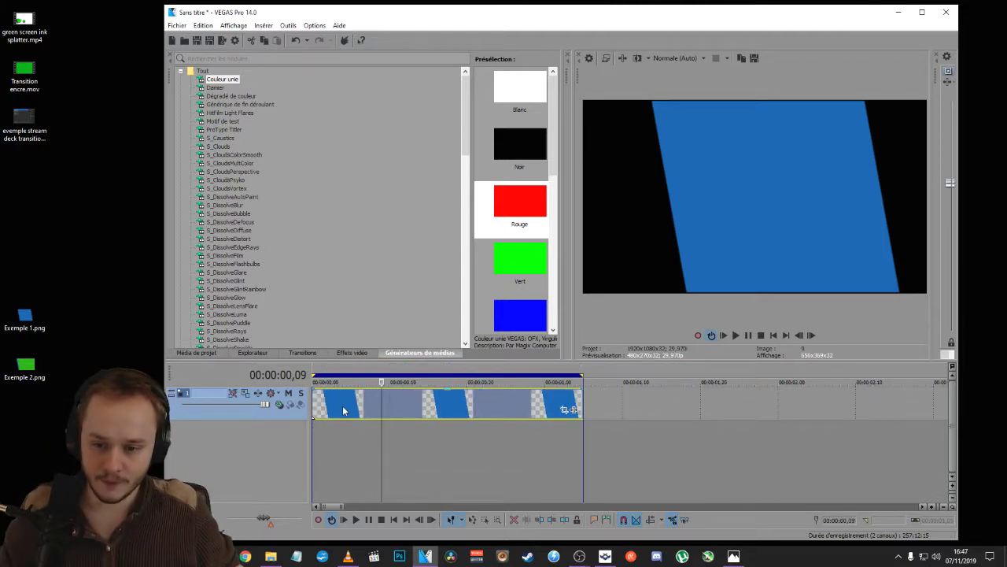
key(ctrl+Home)
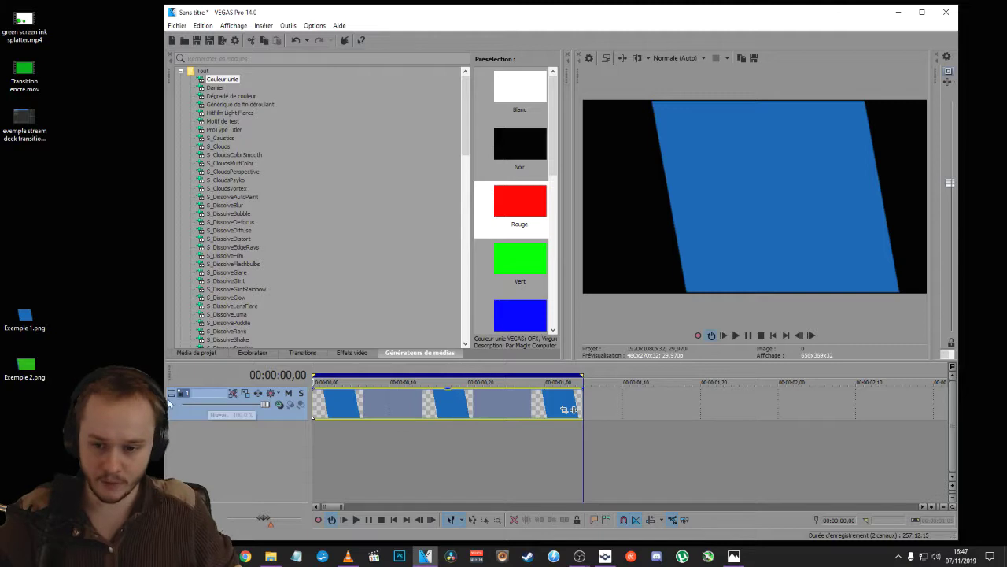
click(244, 392)
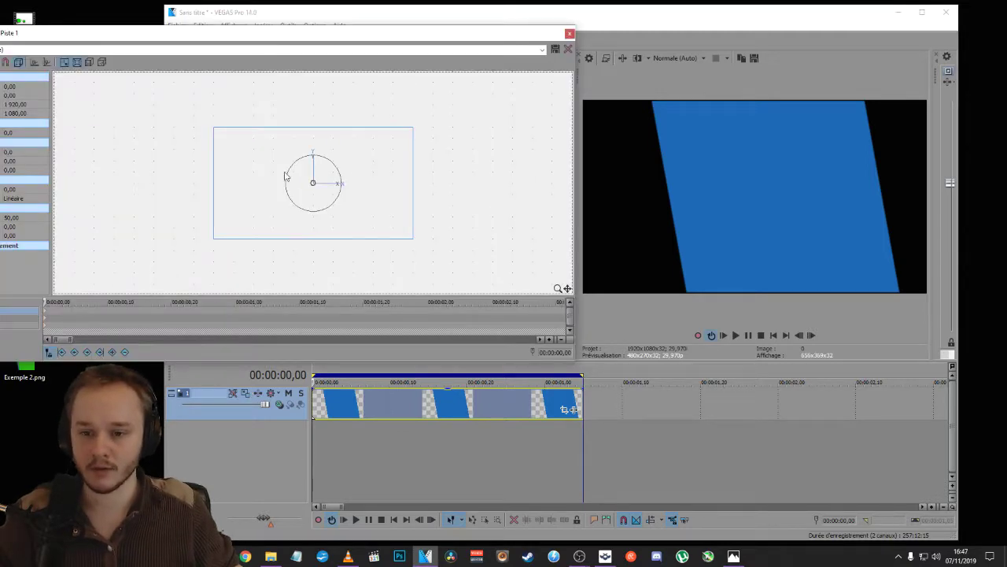
drag(212, 239, 142, 269)
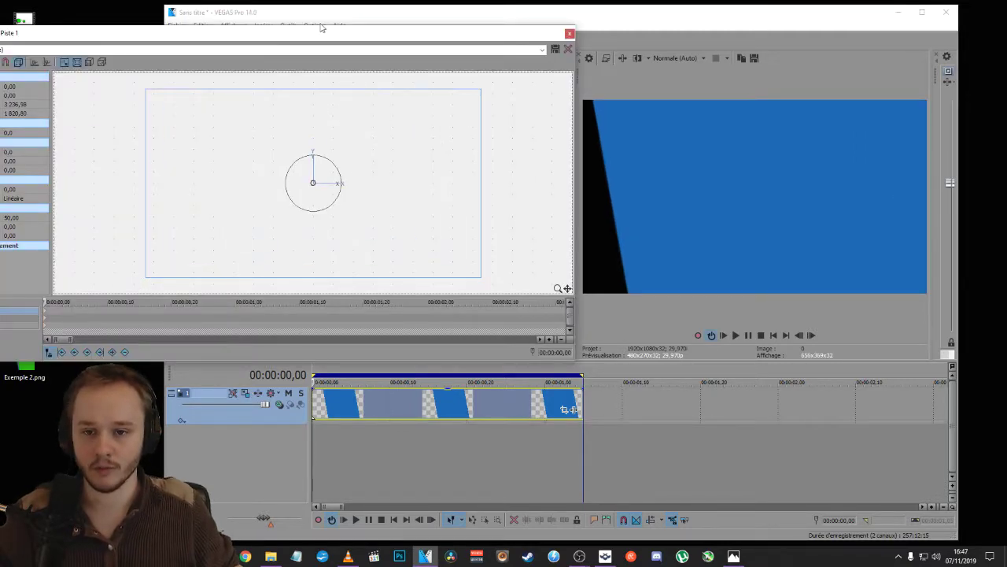
drag(438, 35, 383, 32)
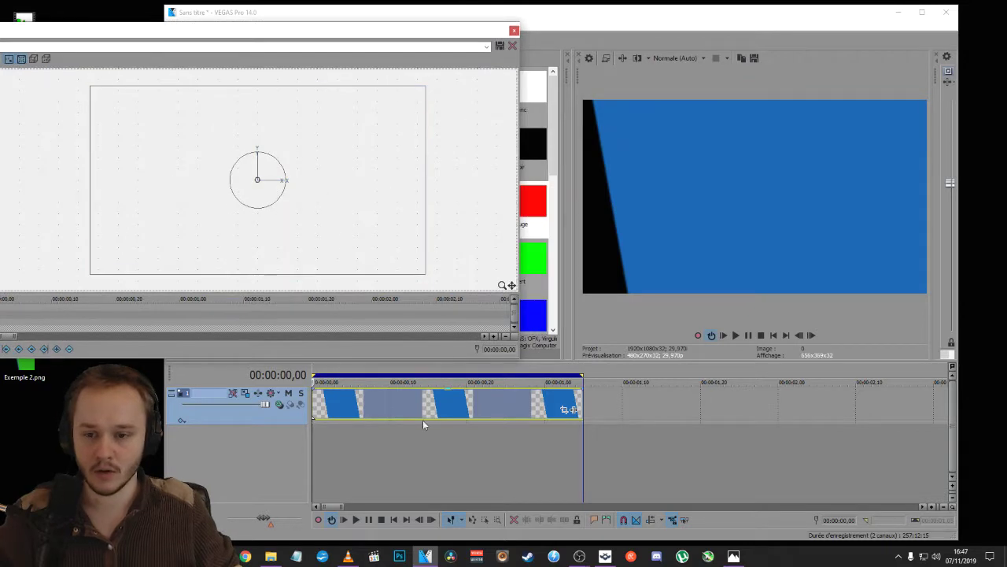
drag(339, 228, 315, 228)
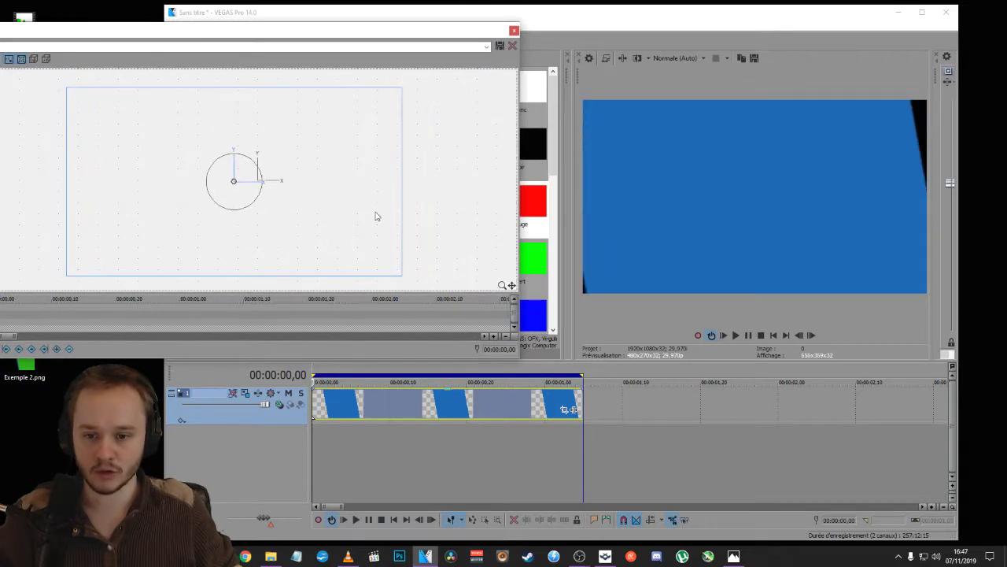
drag(402, 275, 424, 292)
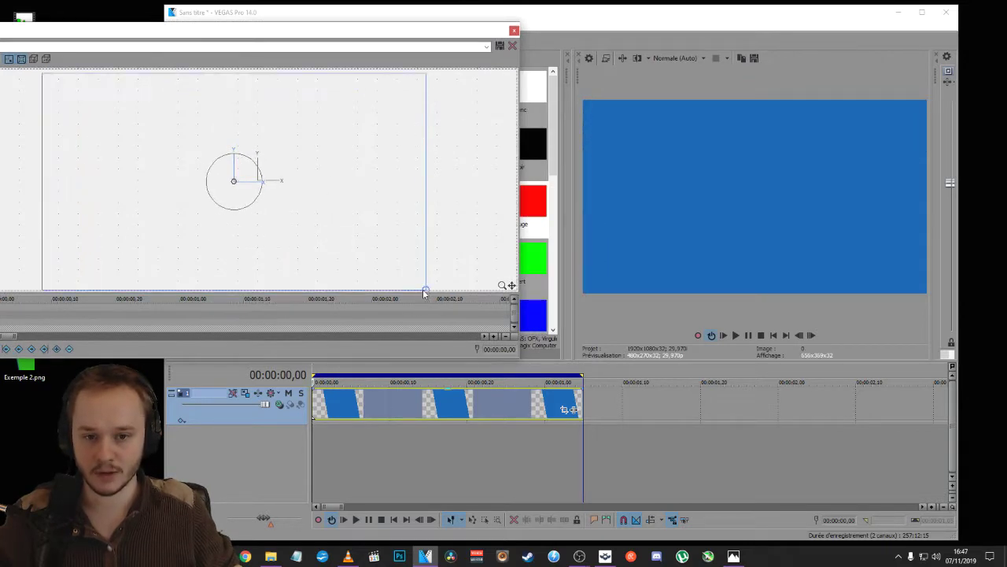
mouse_move(391, 241)
mouse_down()
mouse_move(344, 247)
mouse_move(398, 247)
mouse_up()
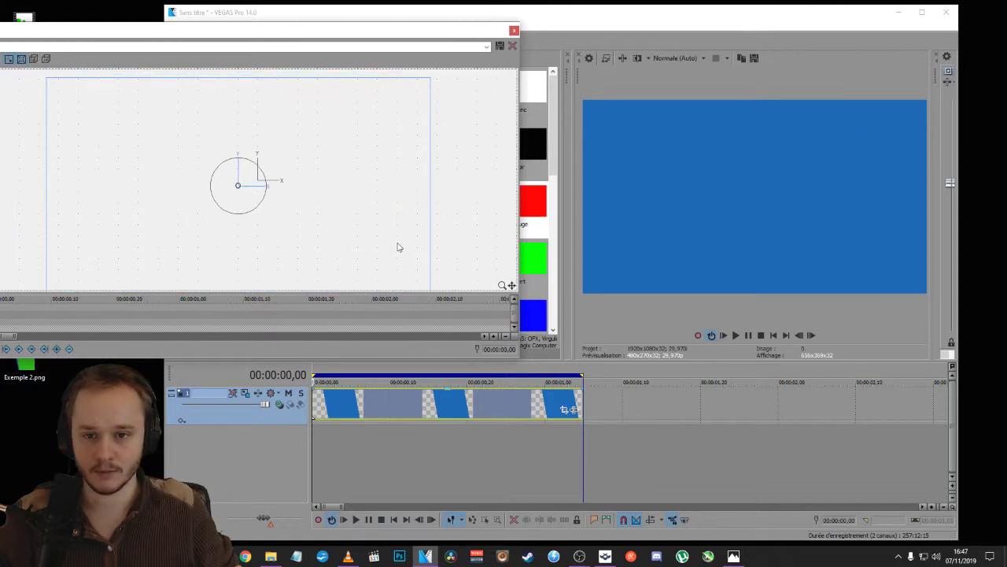
drag(442, 30, 524, 27)
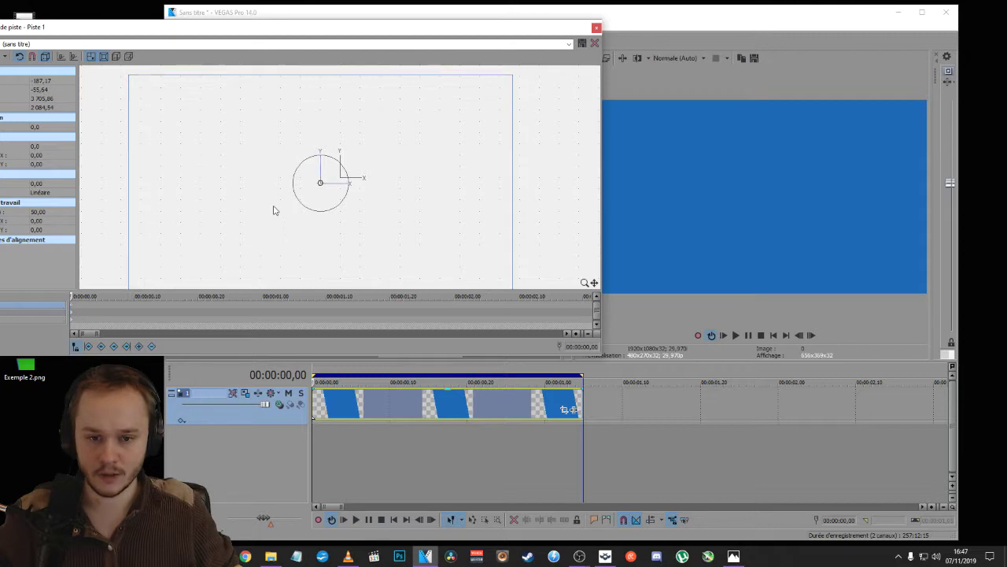
Keyframe the track off-screen right at the start (X about 2044, Y about 20) and back over the frame at the clip's end.
drag(273, 209, 469, 201)
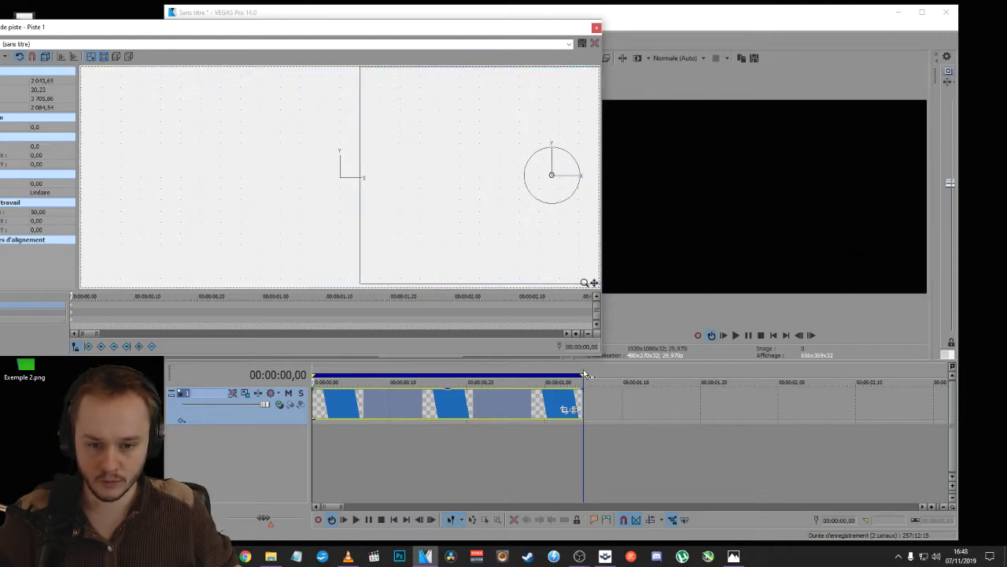
click(585, 374)
drag(478, 216, 242, 218)
Move the second track motion position keyframe earlier to 00:00:00,27.
click(568, 373)
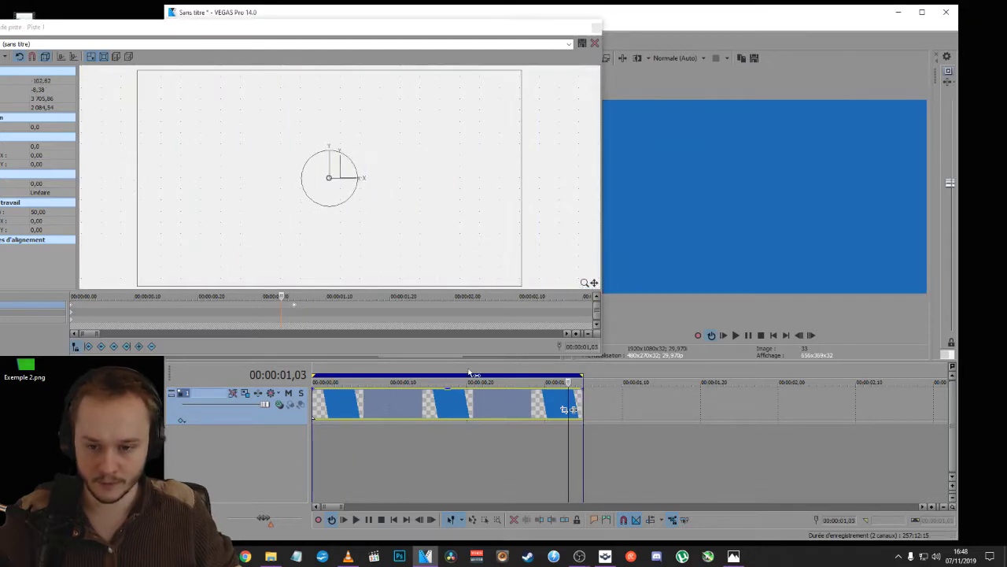
click(285, 311)
drag(299, 310, 282, 310)
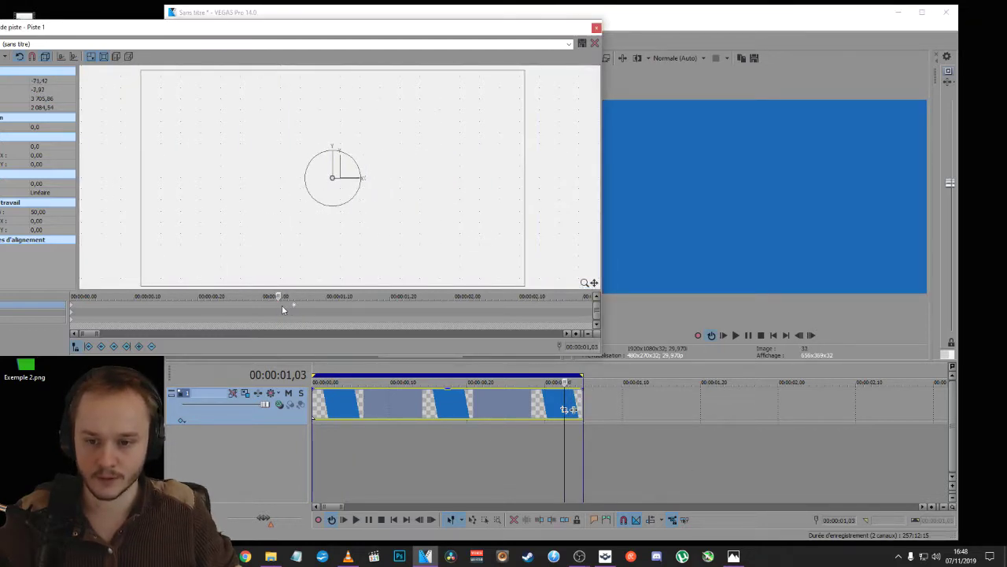
click(298, 308)
click(242, 307)
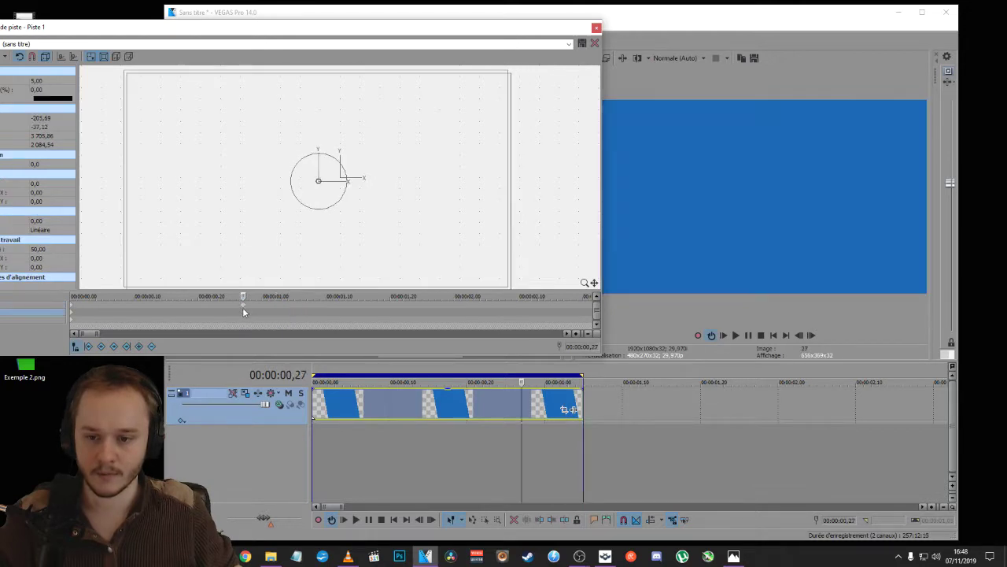
Move the track fully off-screen left at the second keyframe, shift that keyframe to the clip's end and close Track Motion.
drag(522, 196, 242, 220)
drag(505, 30, 400, 35)
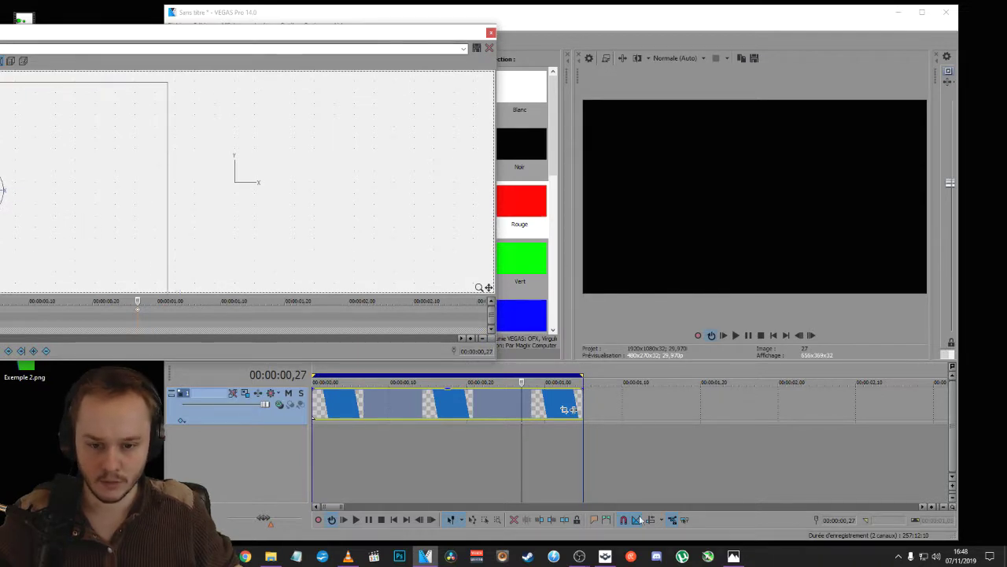
scroll(244, 240, down, 2)
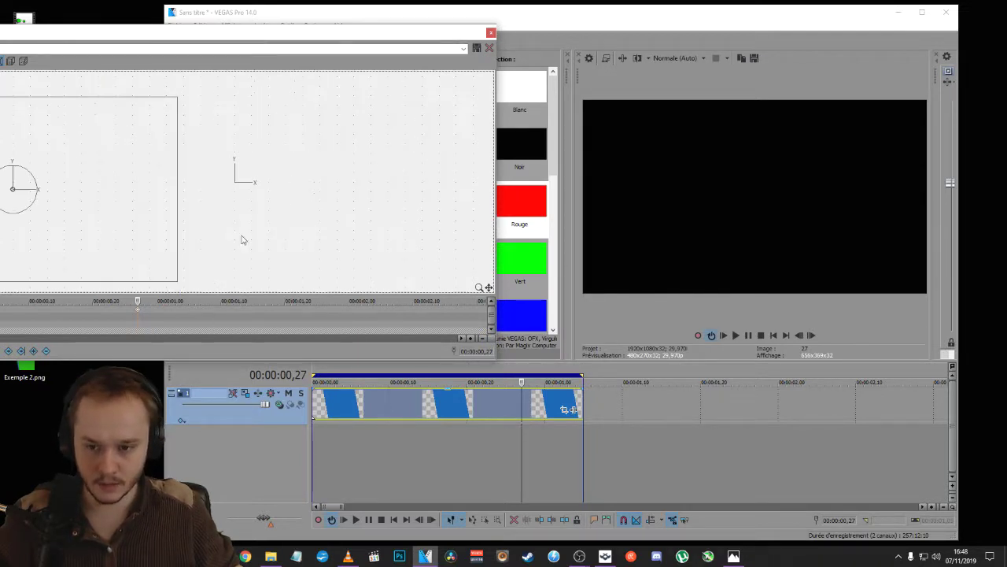
scroll(244, 314, up, 3)
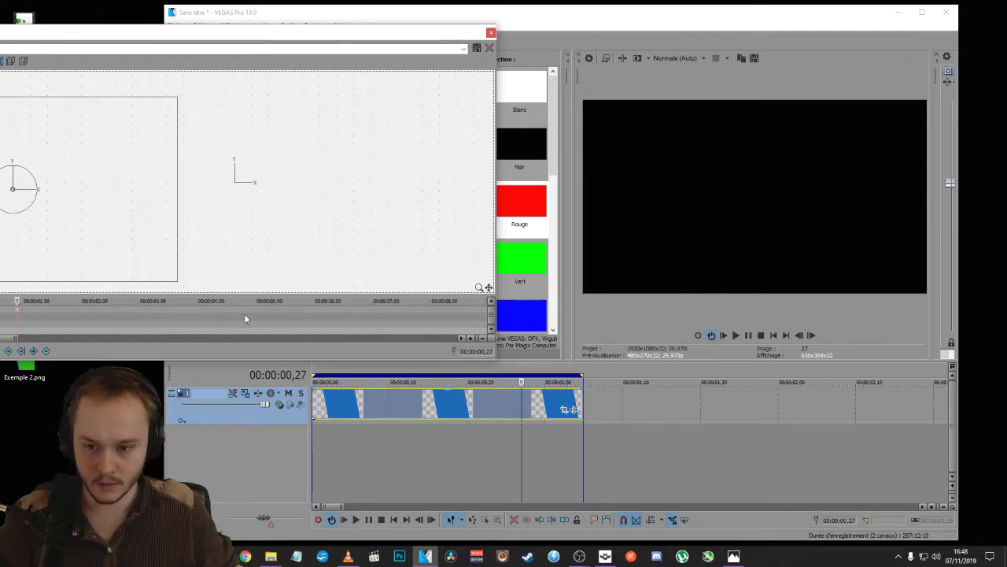
click(522, 428)
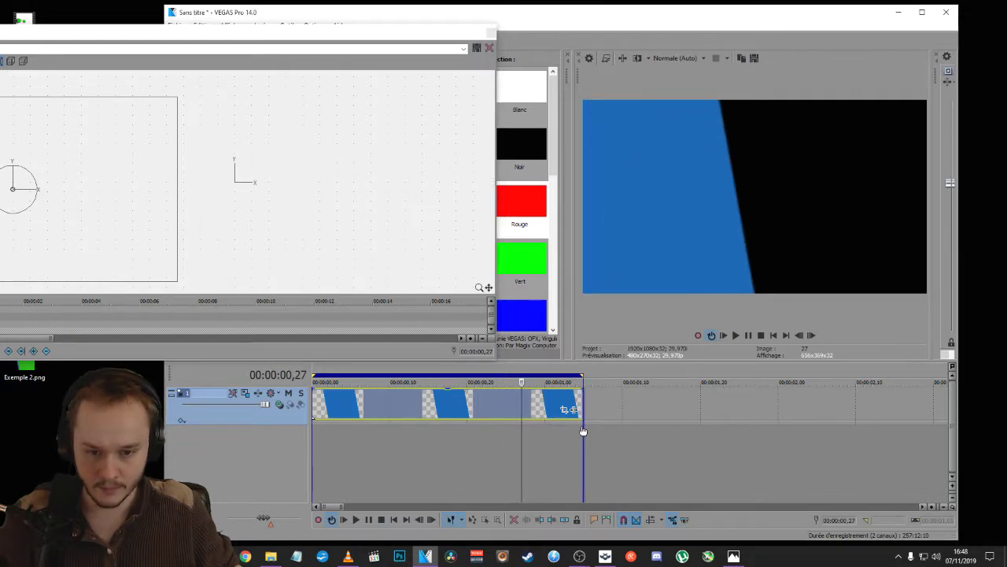
click(490, 32)
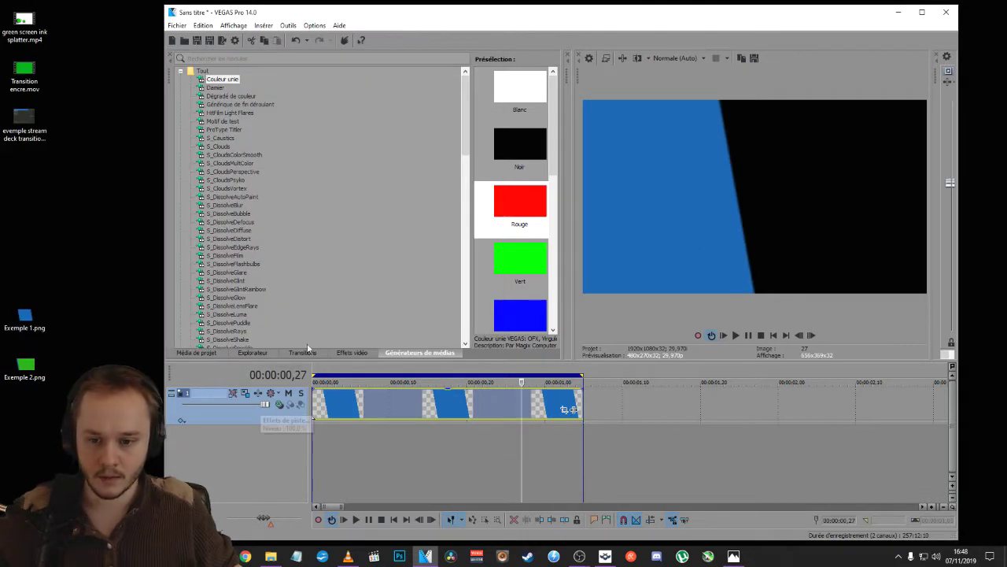
Shift the clip one frame later and set the loop region from the timeline start to 00:00:01,07, playing the animation back.
key(space)
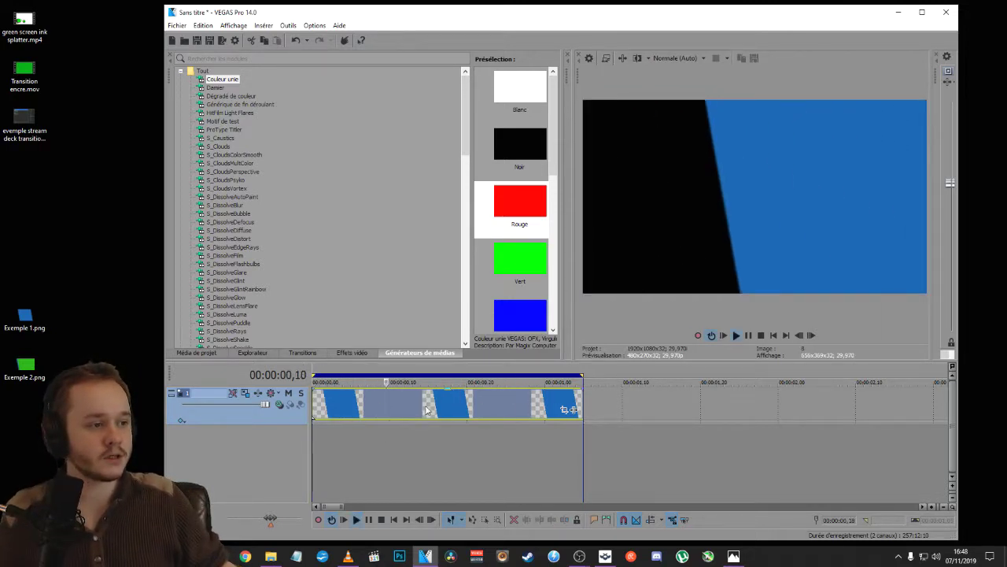
key(space)
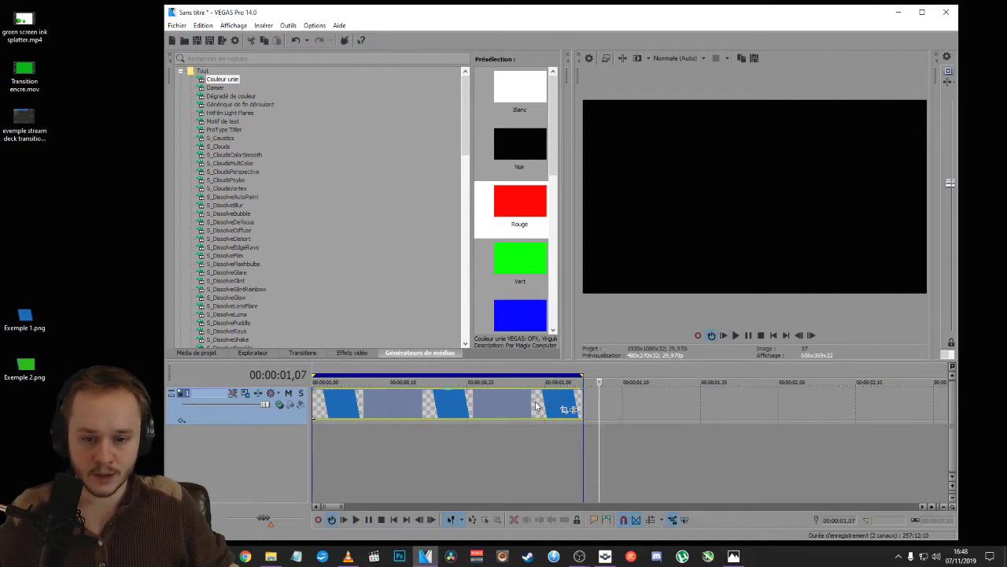
drag(535, 406, 542, 407)
drag(603, 373, 318, 483)
key(space)
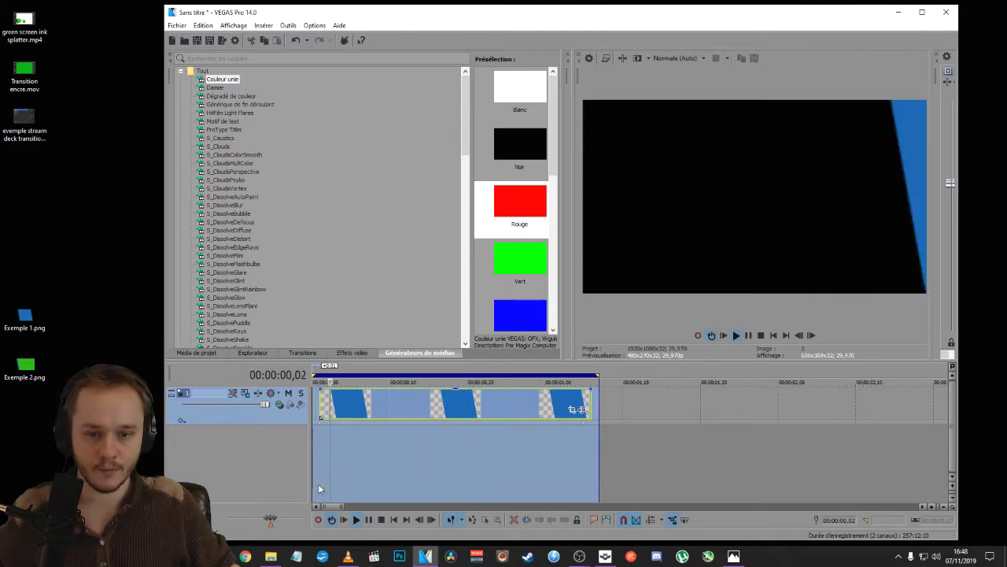
Start rendering the project with the QuickTime 7 template Vidéo 3 Mbits/s and open its custom settings.
click(177, 25)
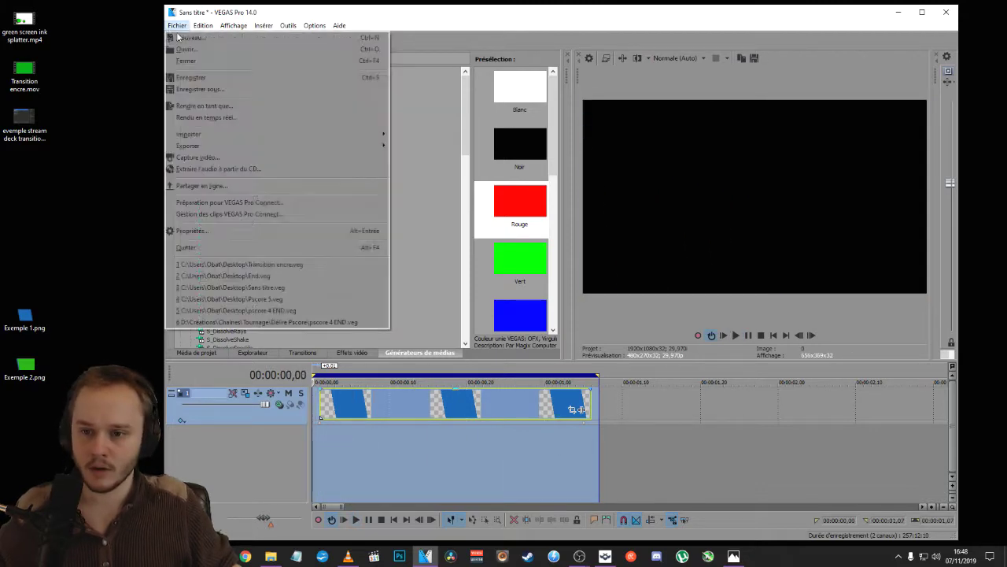
click(203, 106)
scroll(133, 283, down, 1)
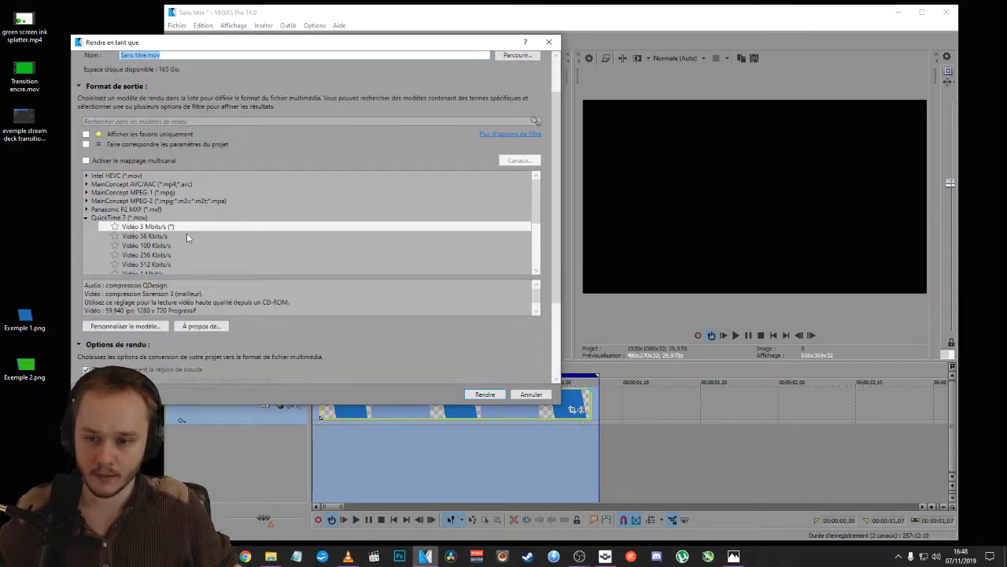
scroll(196, 230, up, 1)
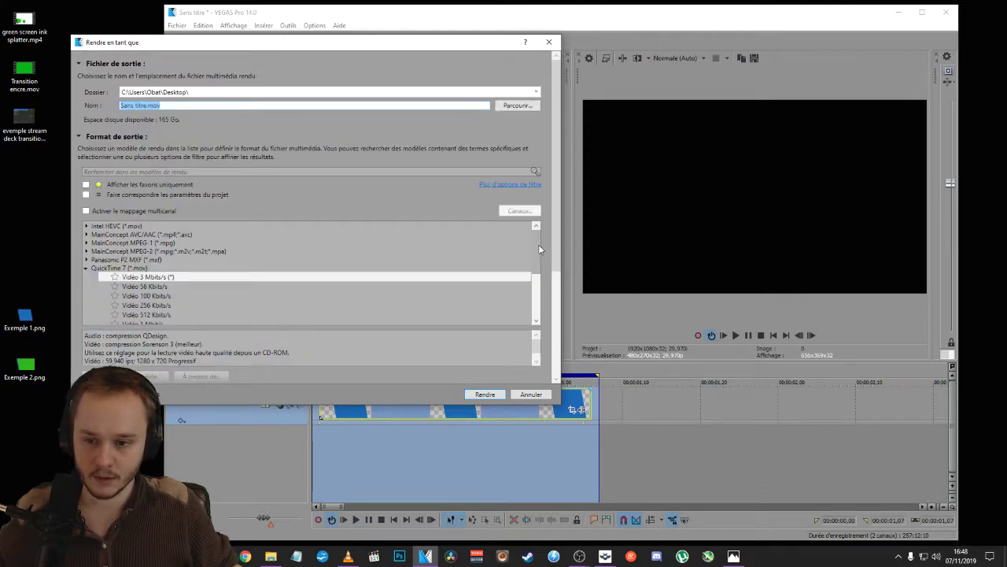
drag(539, 249, 535, 279)
click(147, 262)
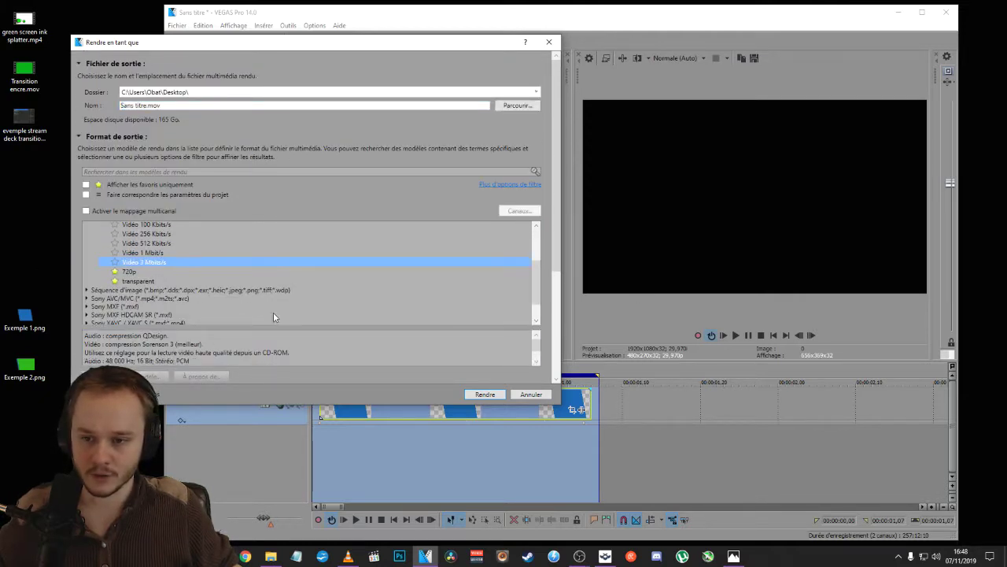
scroll(118, 283, up, 2)
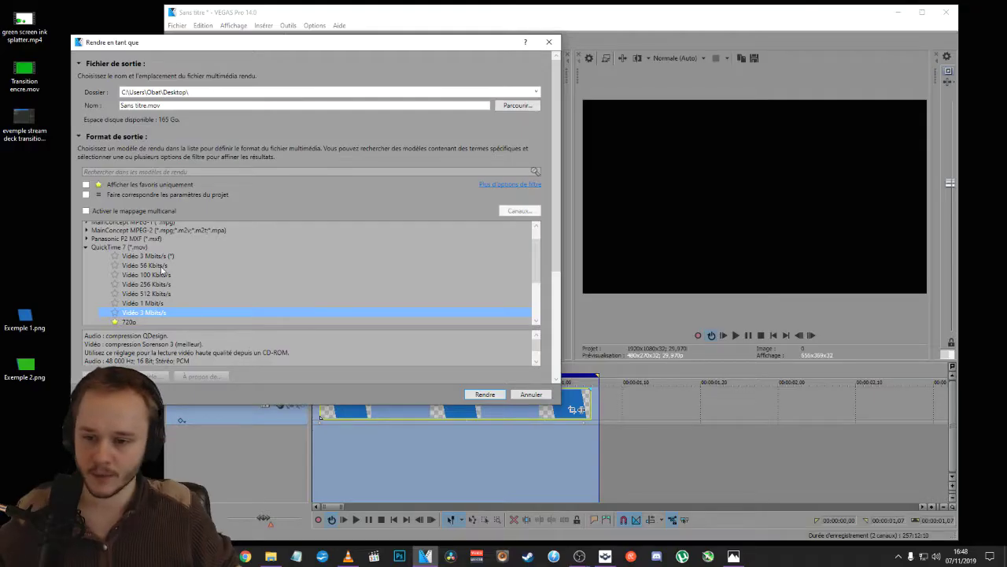
scroll(178, 271, down, 1)
double_click(222, 287)
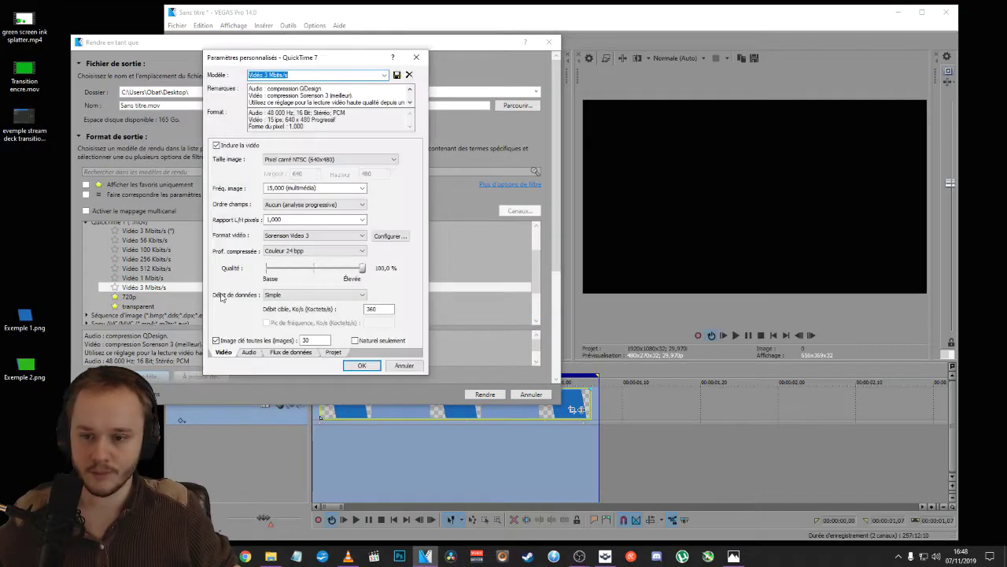
Set the frame rate of the QuickTime render template to 59,940.
click(319, 191)
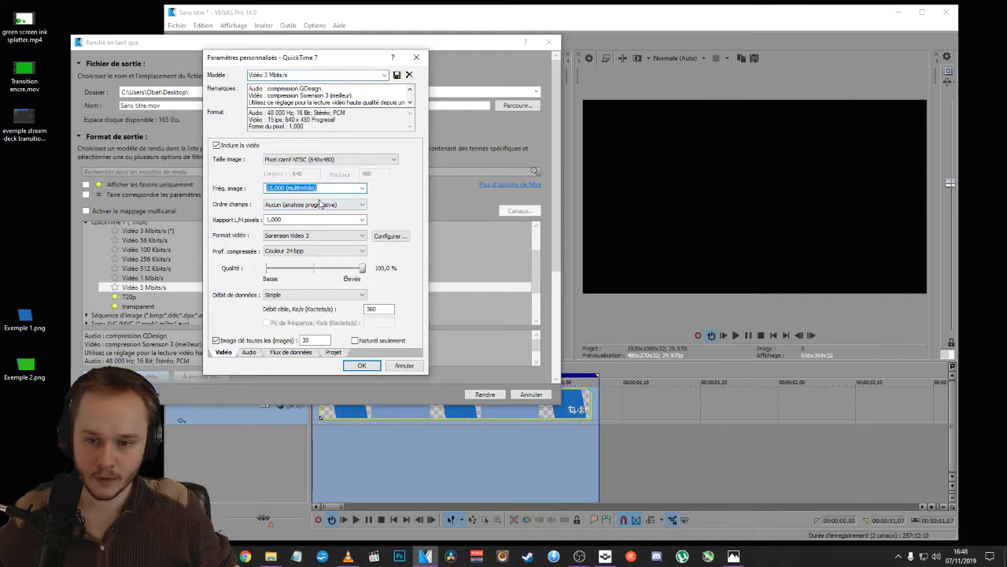
click(361, 188)
click(275, 252)
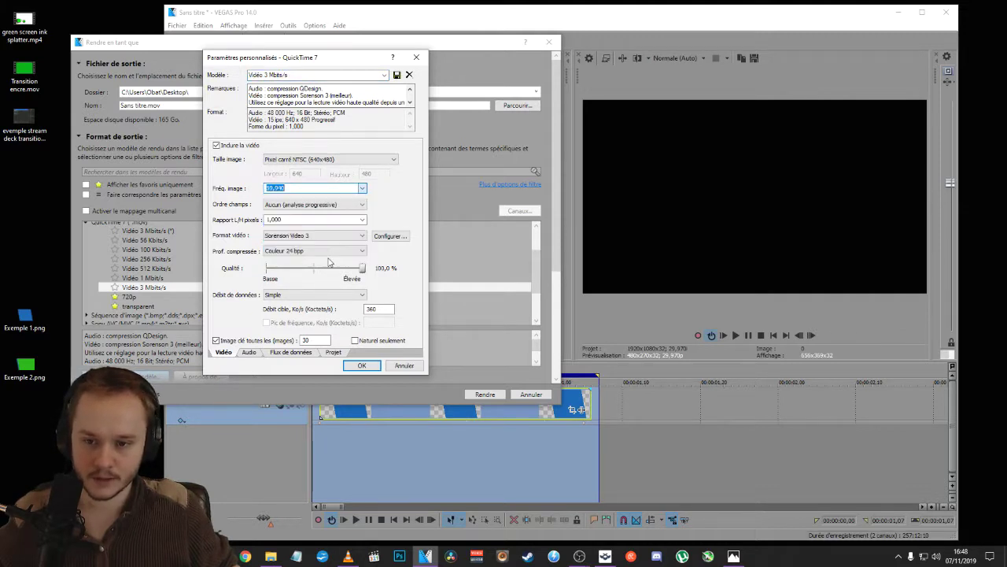
Set the render template's video format to Animation and its compressed depth to Couleur 32 bpp.
click(344, 239)
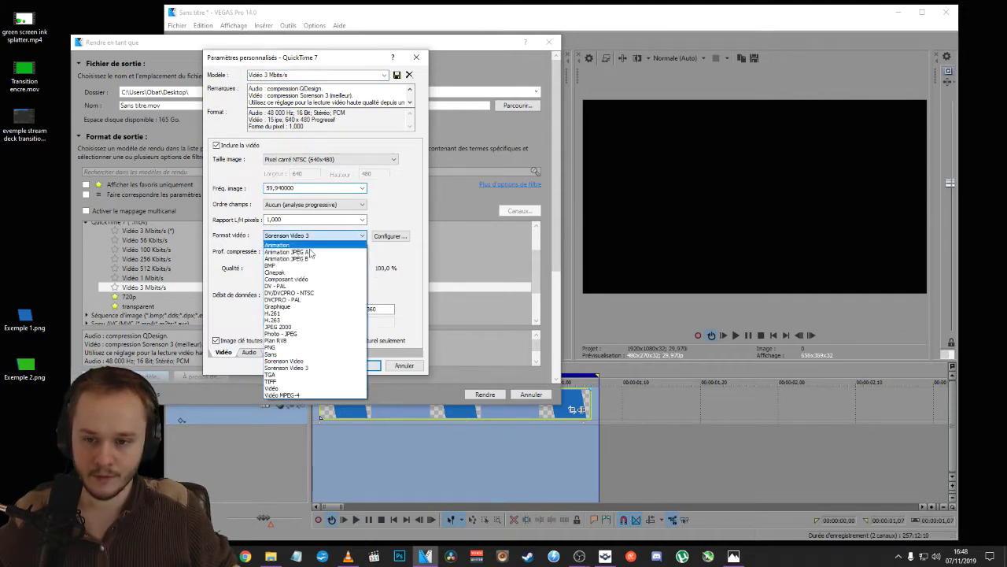
click(319, 251)
click(297, 250)
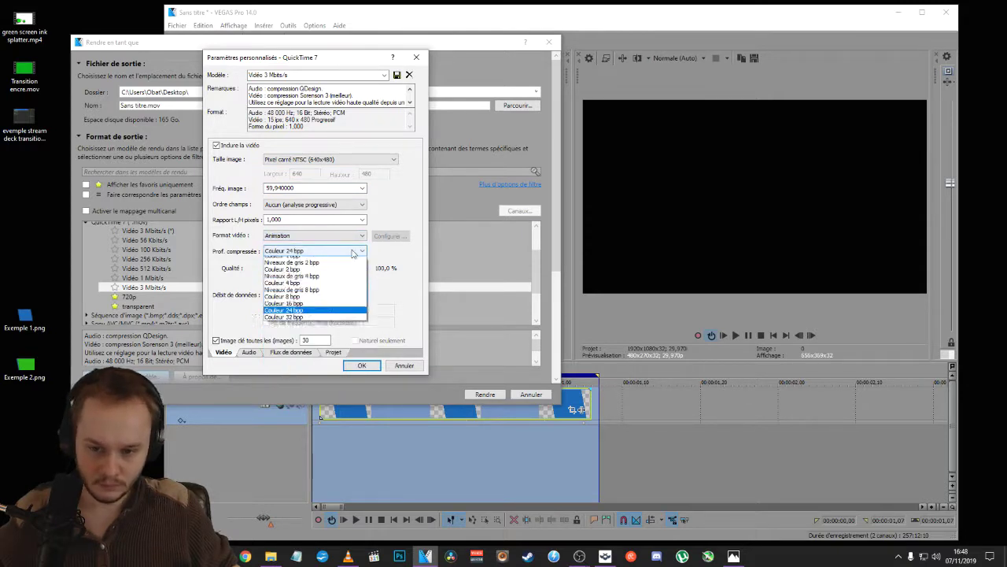
click(291, 332)
Exclude audio from the QuickTime render settings and return to the video settings.
click(249, 352)
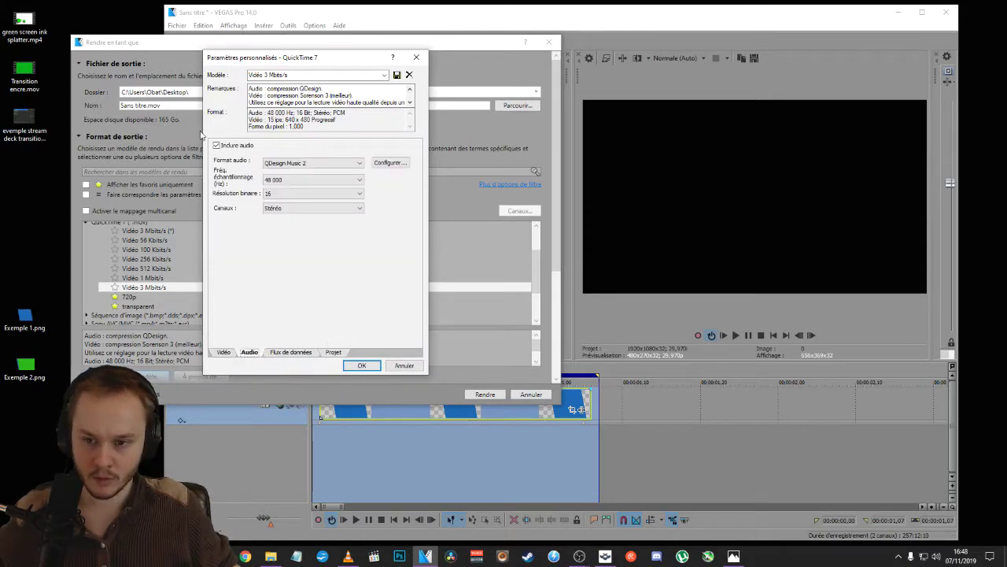
click(217, 146)
click(224, 352)
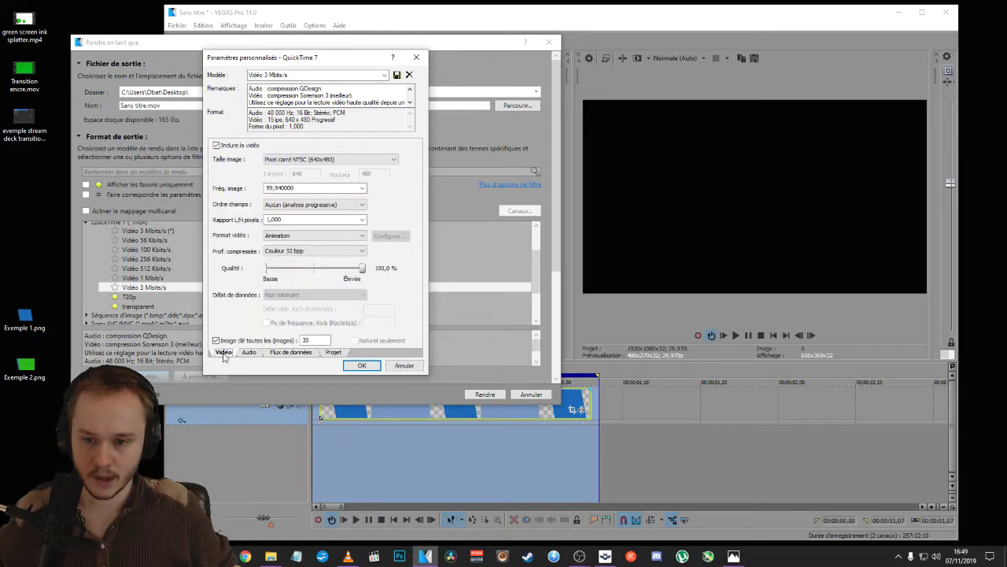
Set the frame size to Haute définition (1280x720), confirm the template, and render Sans titre.mov to the desktop.
click(364, 157)
click(315, 239)
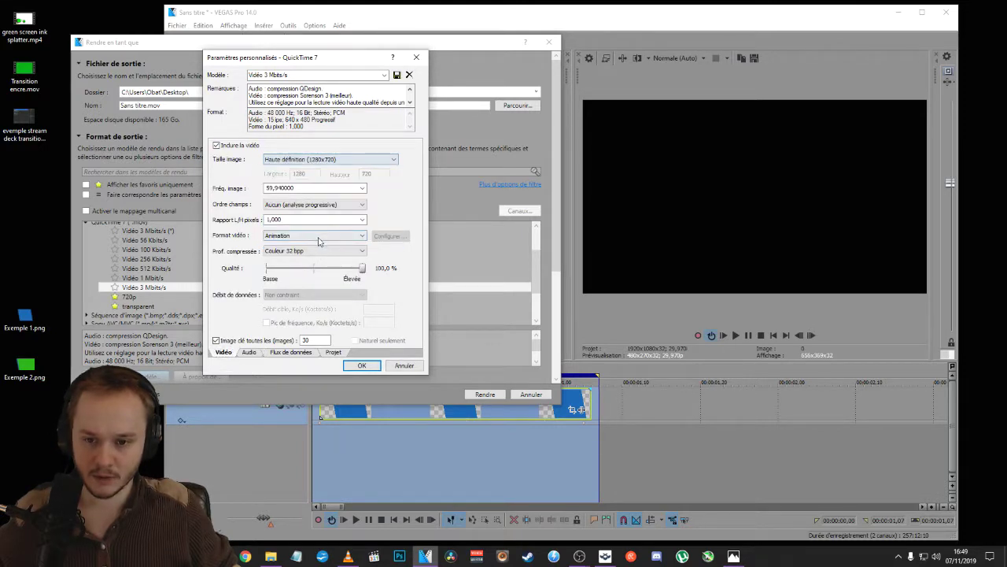
click(361, 366)
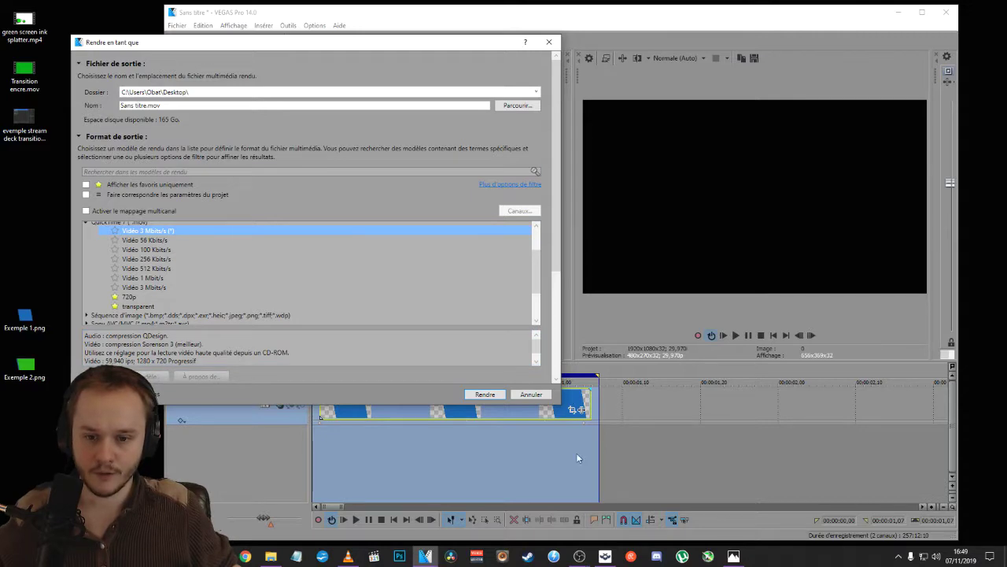
click(486, 394)
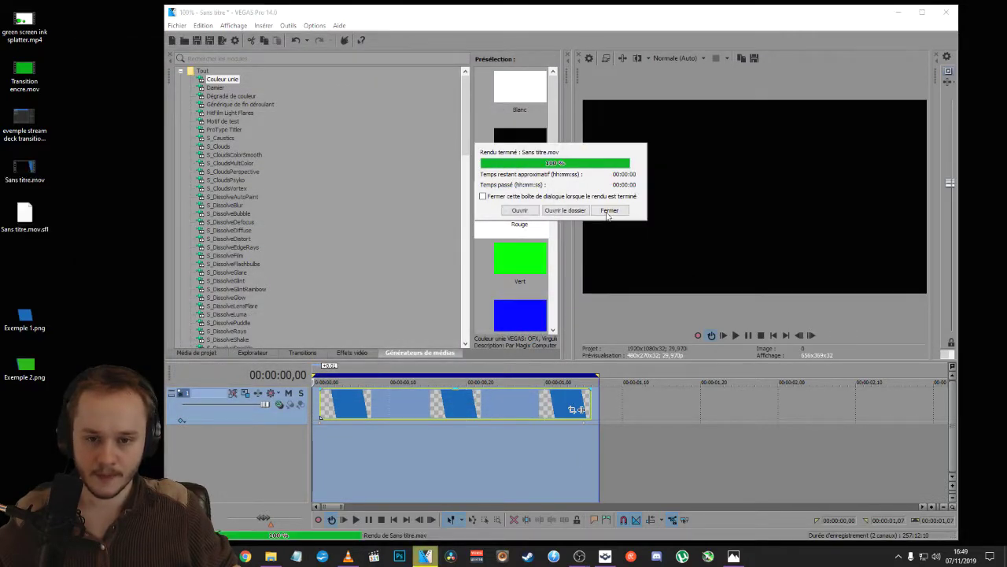
click(609, 211)
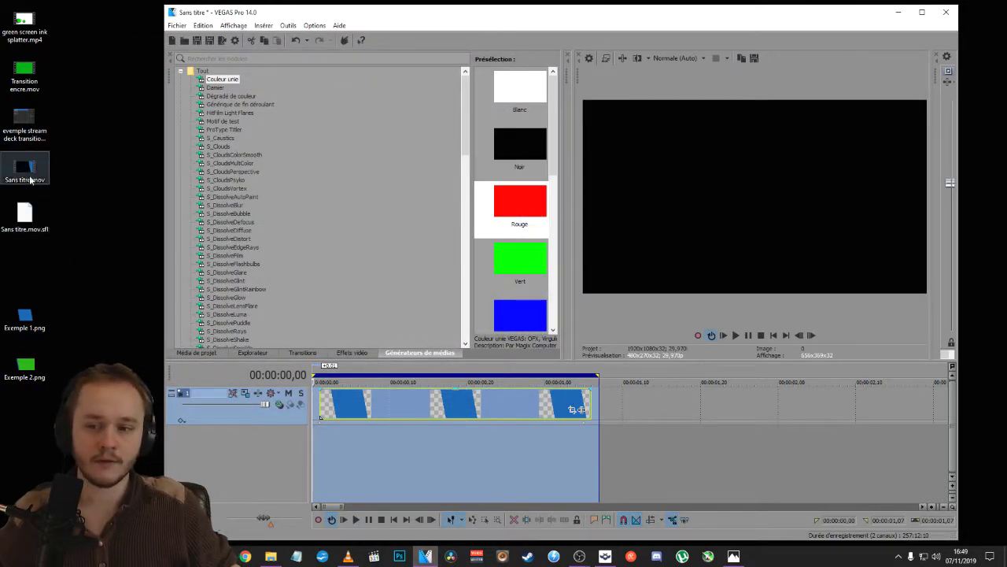
Import Sans titre.mov from the desktop onto a new track after the existing clip, matching the project settings to the media.
drag(29, 179, 825, 403)
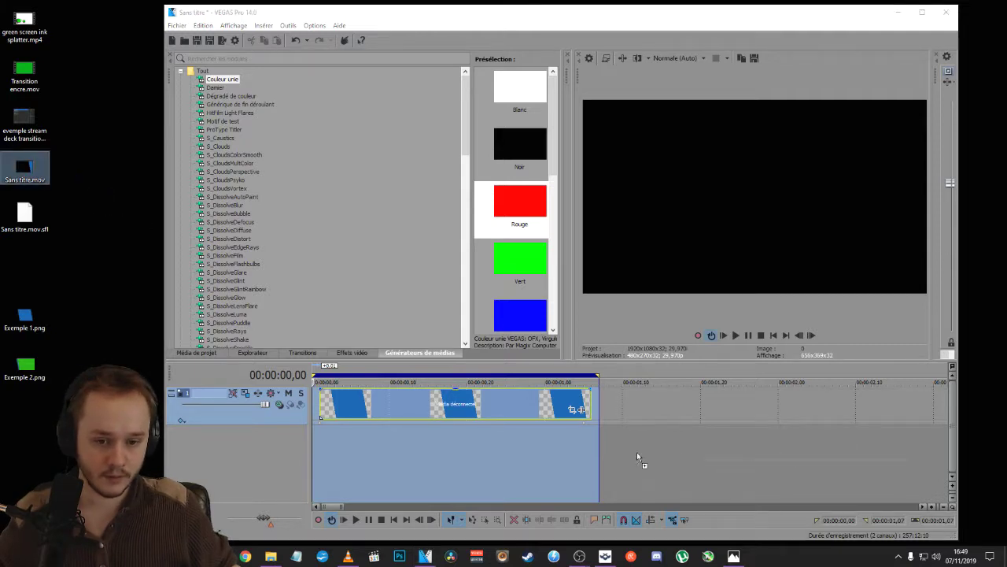
drag(637, 454, 639, 455)
click(650, 222)
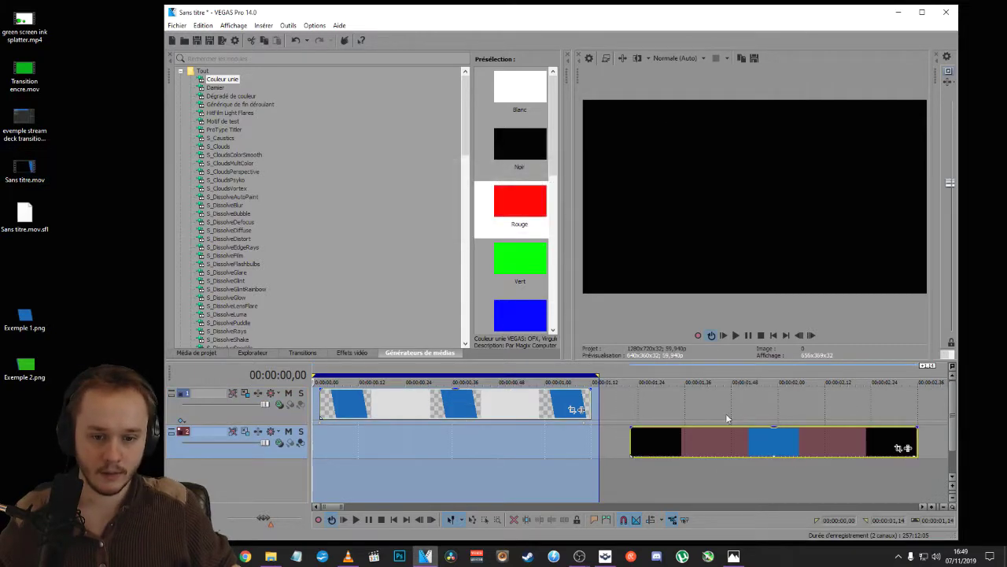
click(712, 453)
scroll(718, 446, right, 4)
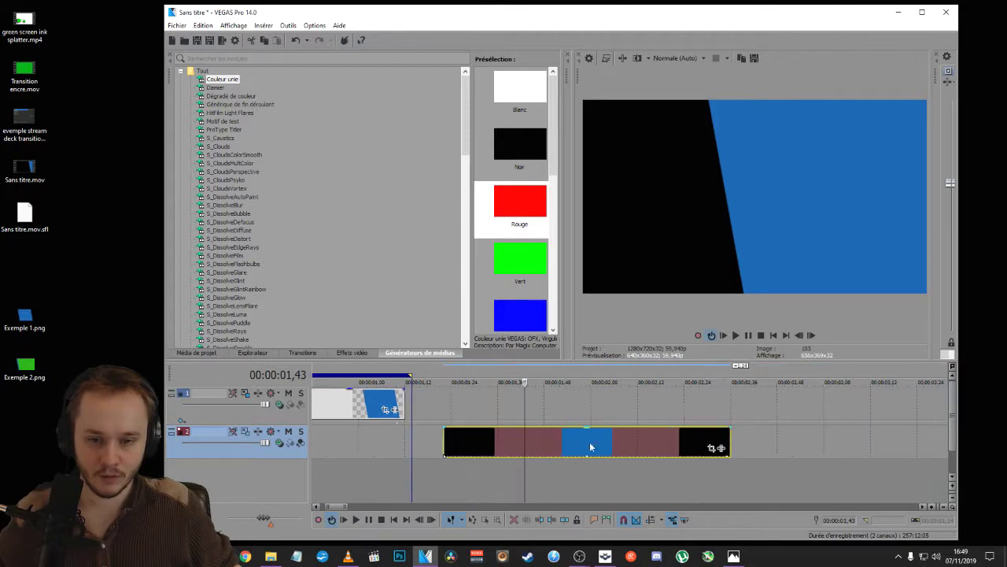
Add a Rouge solid colour event on a new track beneath the imported clip, keeping its default generator settings.
click(519, 206)
drag(485, 478, 484, 478)
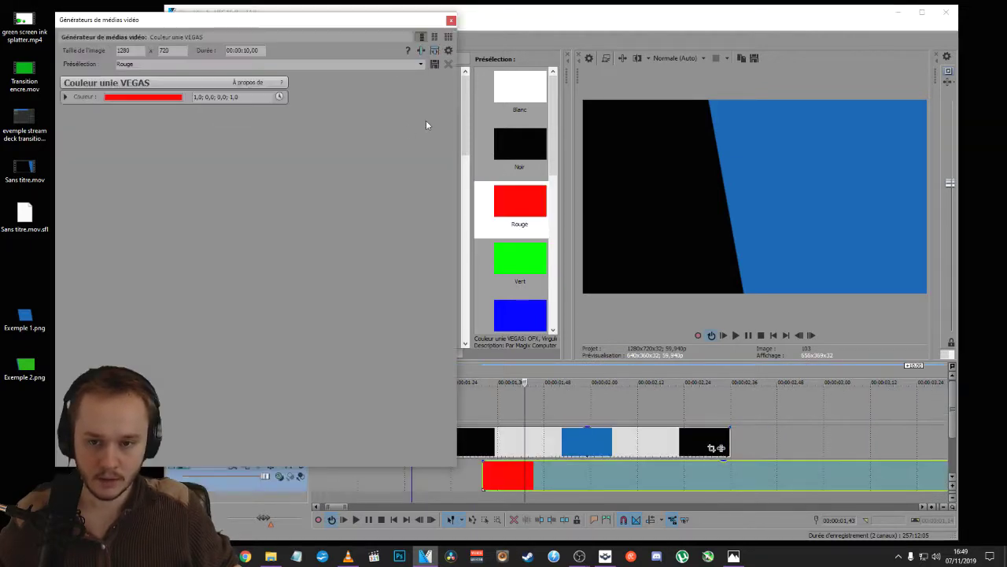
click(450, 22)
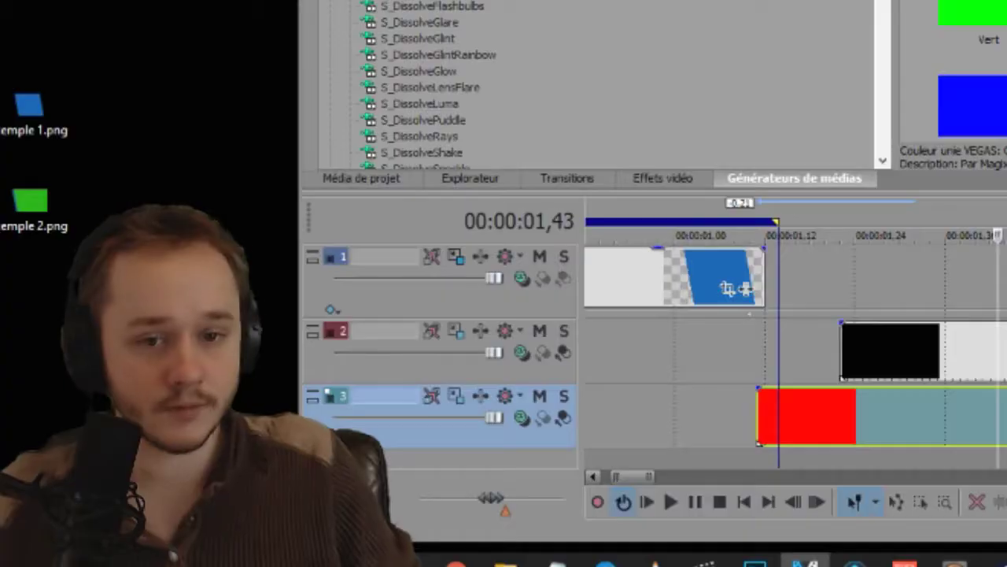
Set the alpha channel of the imported Sans titre.mov clip to Droit (non mat) and play it over the red background.
right_click(565, 435)
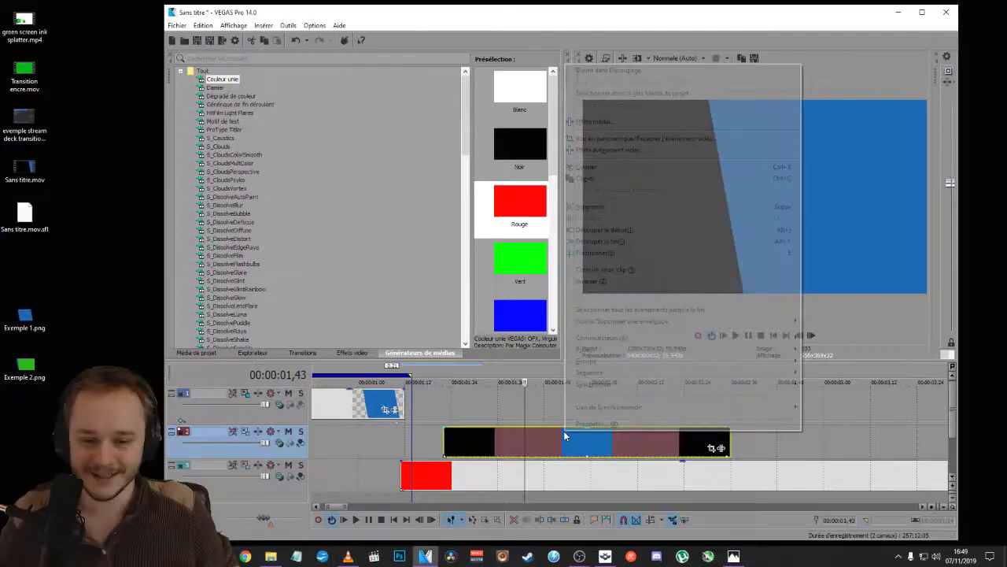
click(576, 423)
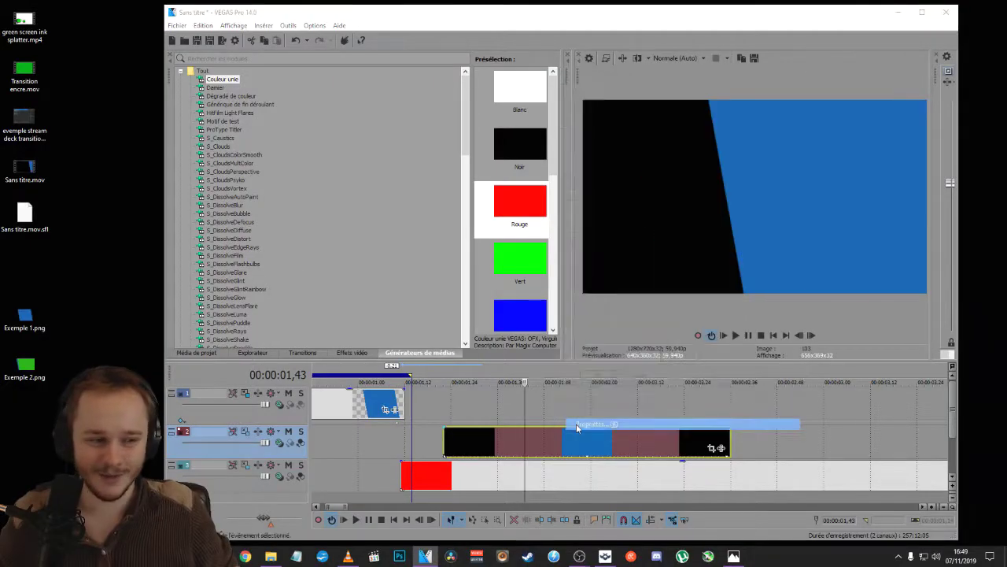
click(521, 104)
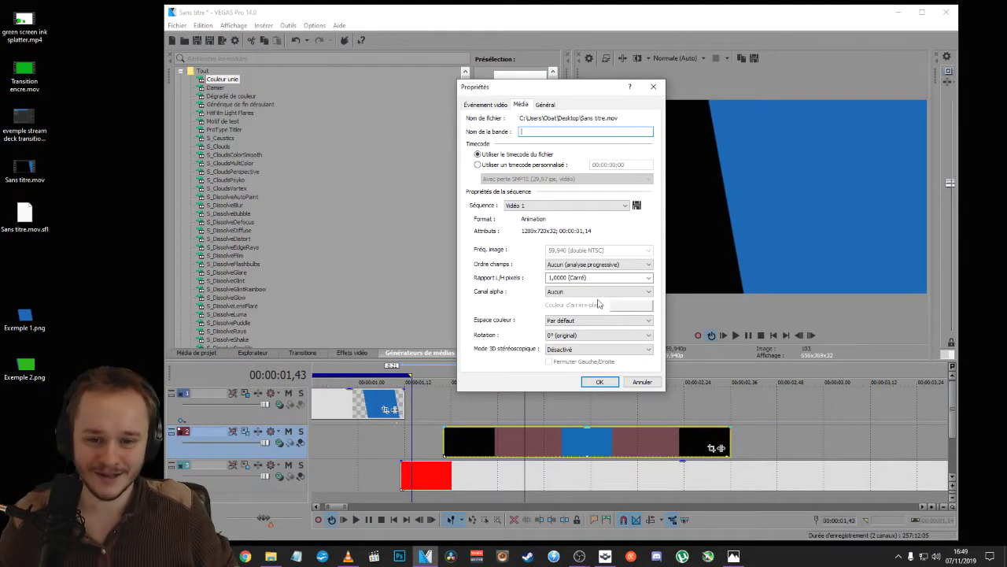
click(597, 291)
click(583, 305)
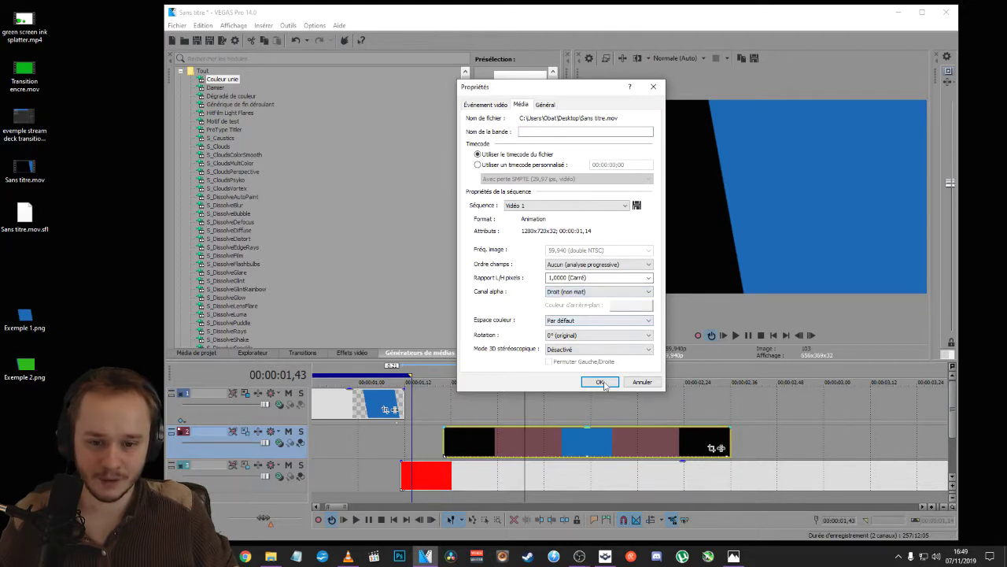
click(600, 381)
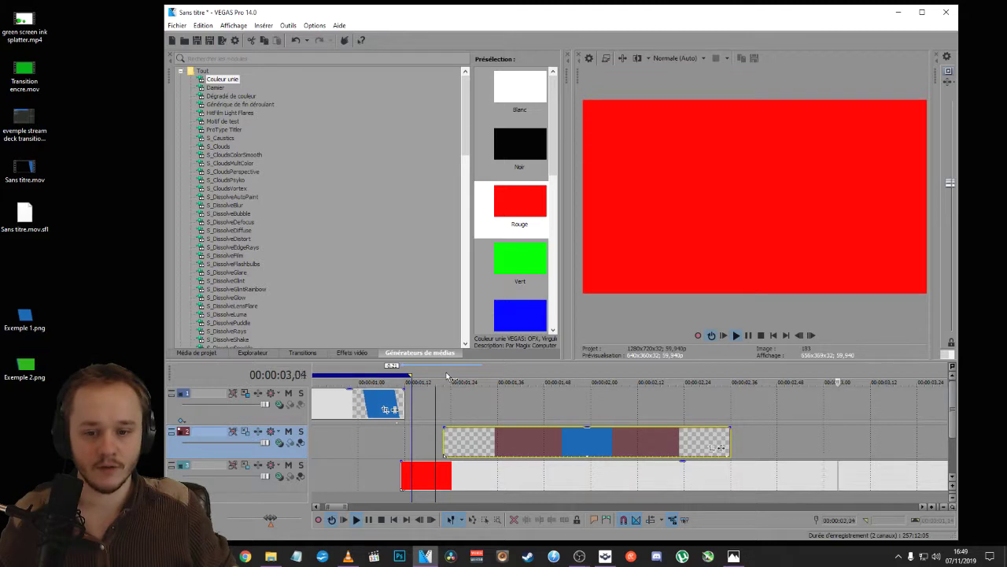
key(space)
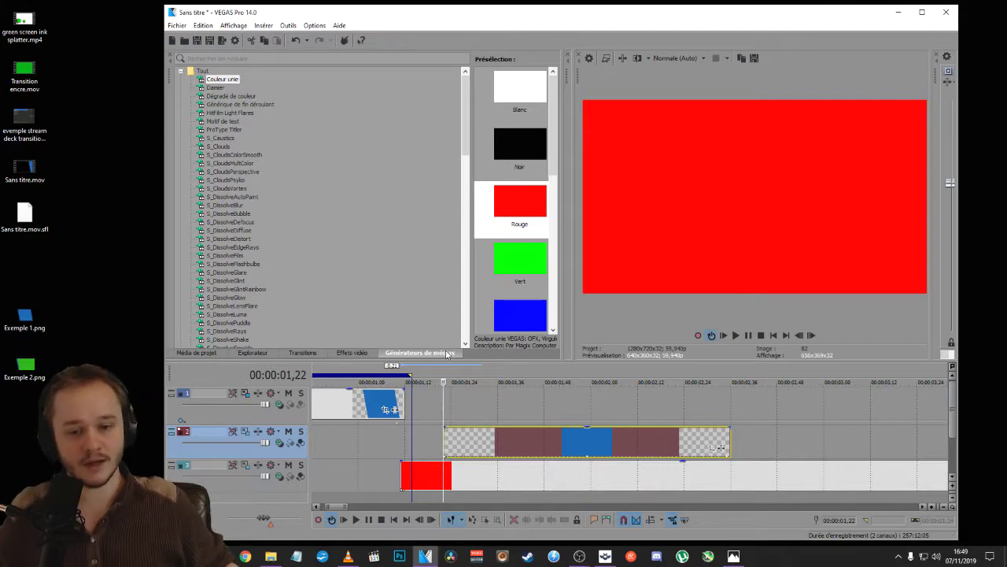
key(space)
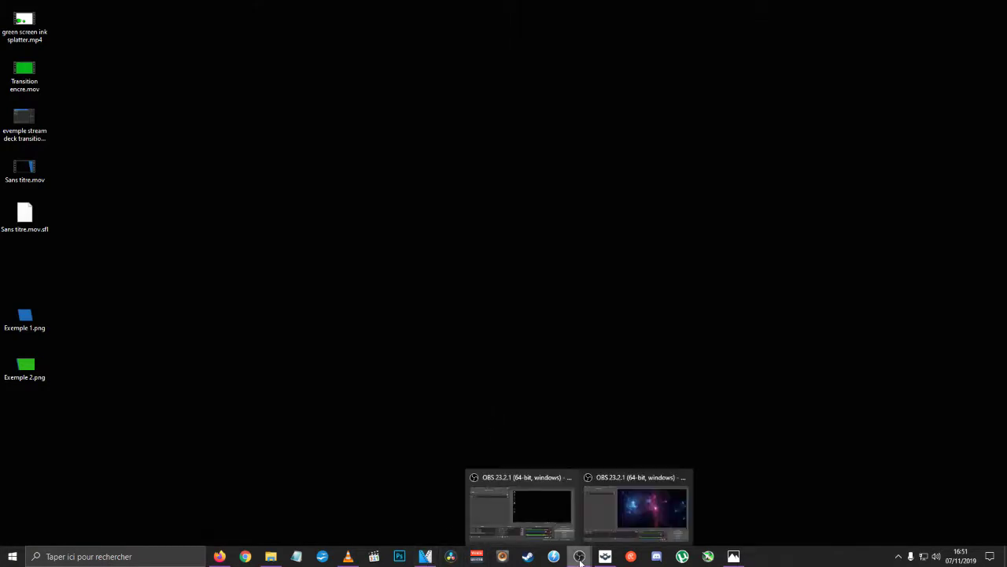
Switch to OBS, select the Prinicipal - Forum scene and set the scene transition to Stinger.
mouse_move(579, 554)
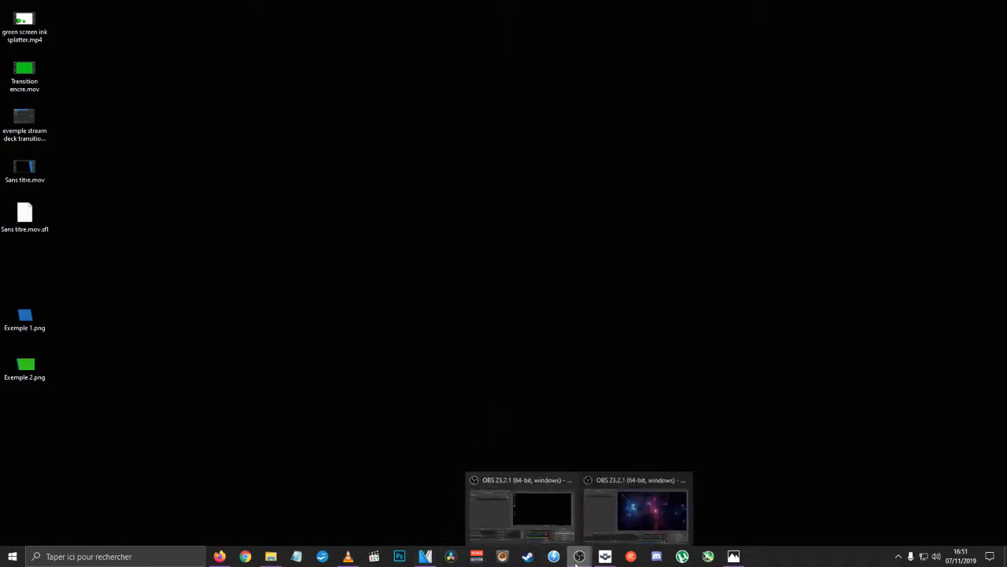
click(611, 521)
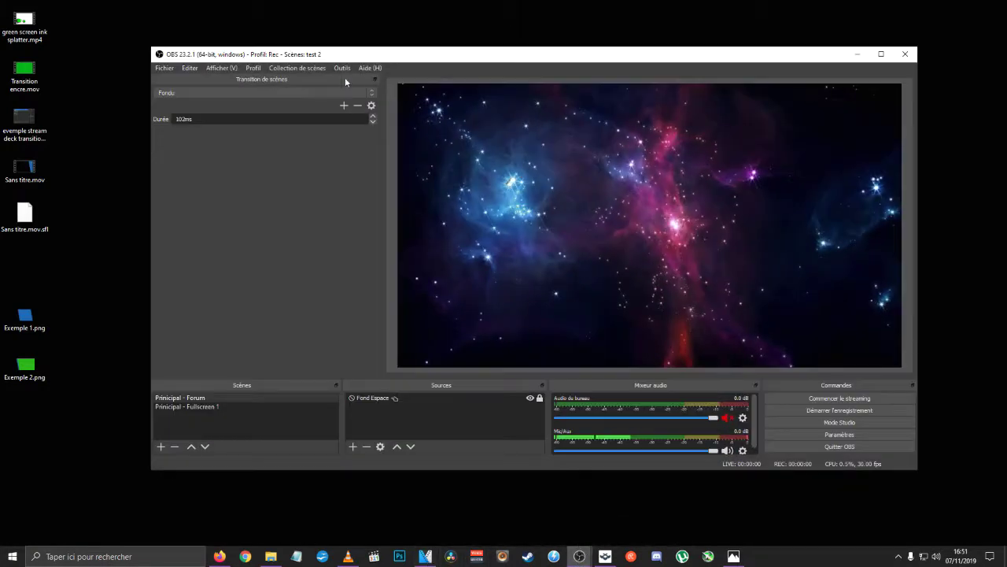
click(210, 400)
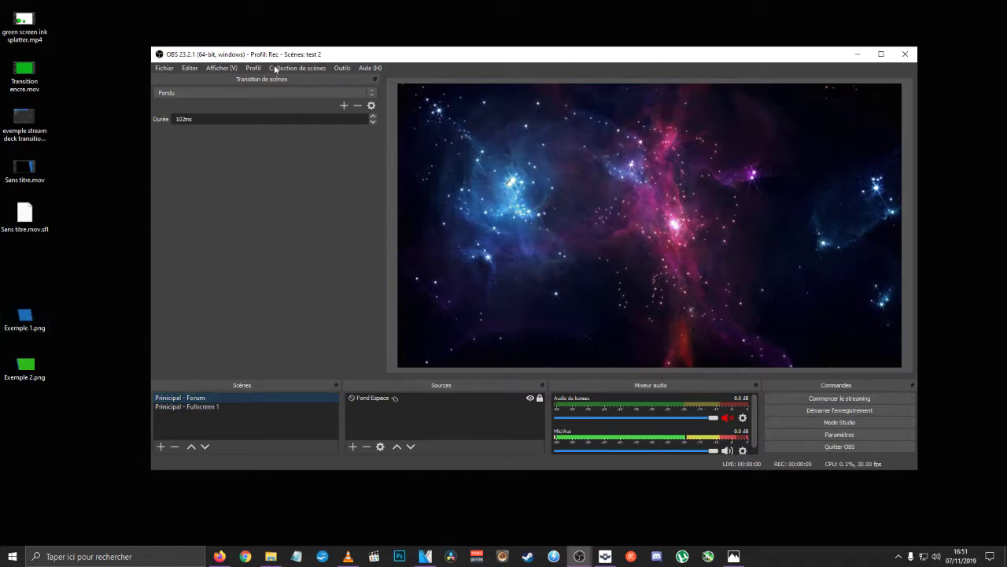
click(358, 93)
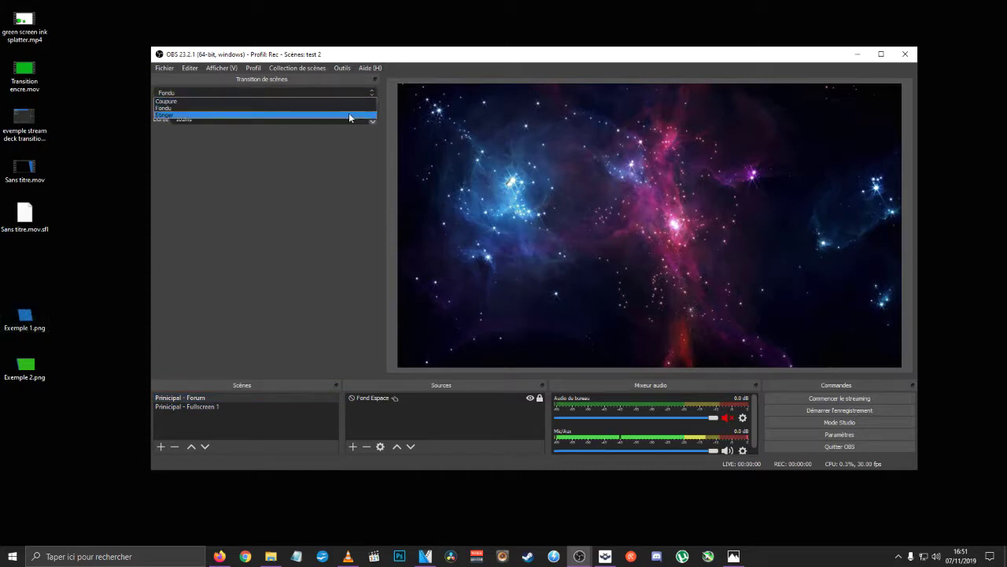
click(348, 112)
Set the Stinger transition's video file to Sans titre.mov from the desktop and test it by switching scenes.
click(371, 105)
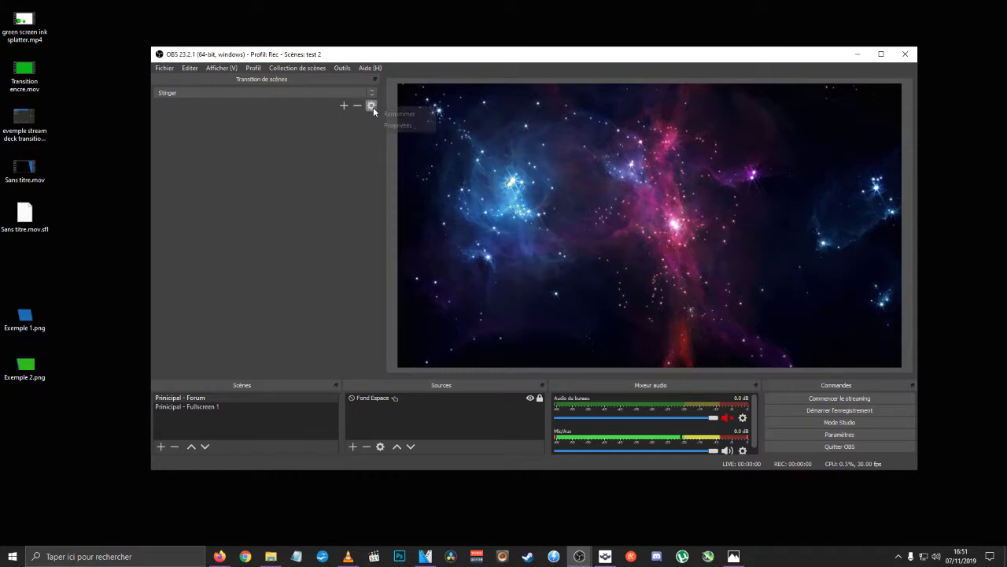
click(401, 126)
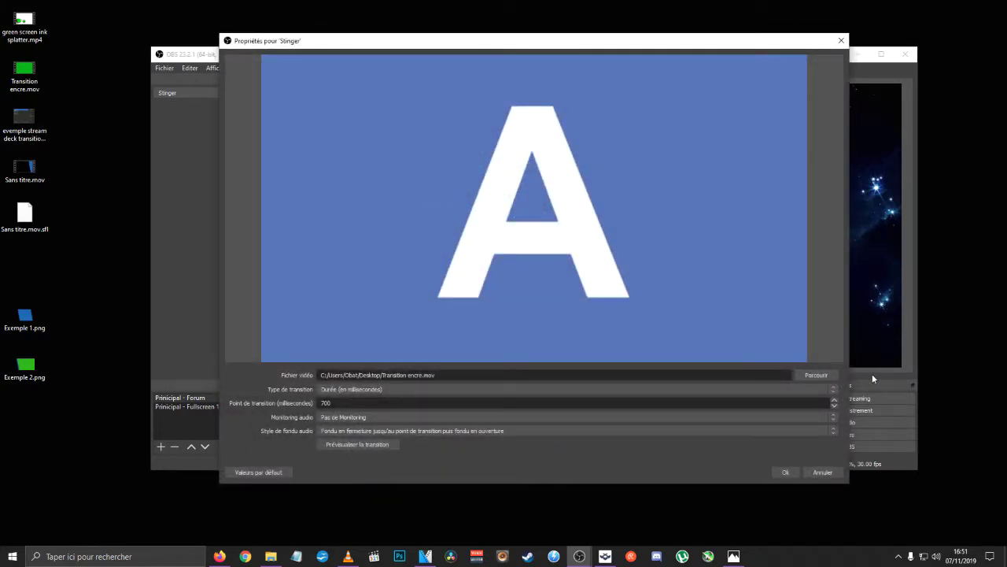
click(816, 374)
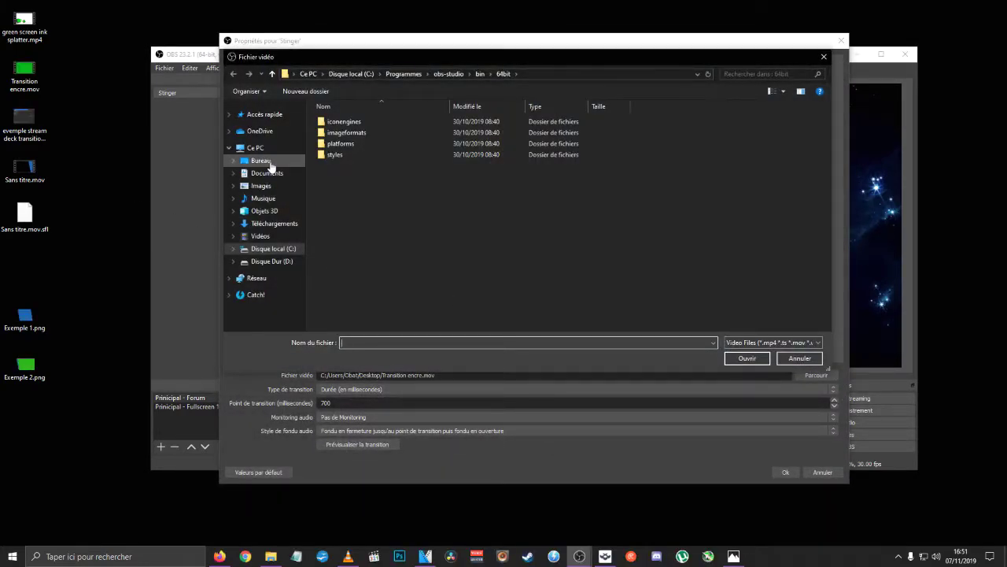
click(269, 161)
click(343, 276)
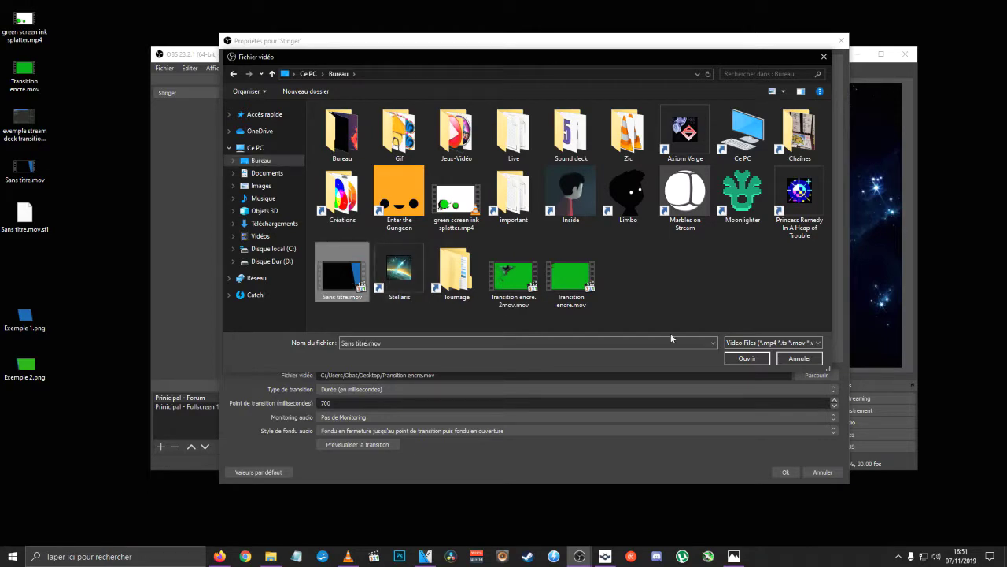
click(751, 361)
click(785, 472)
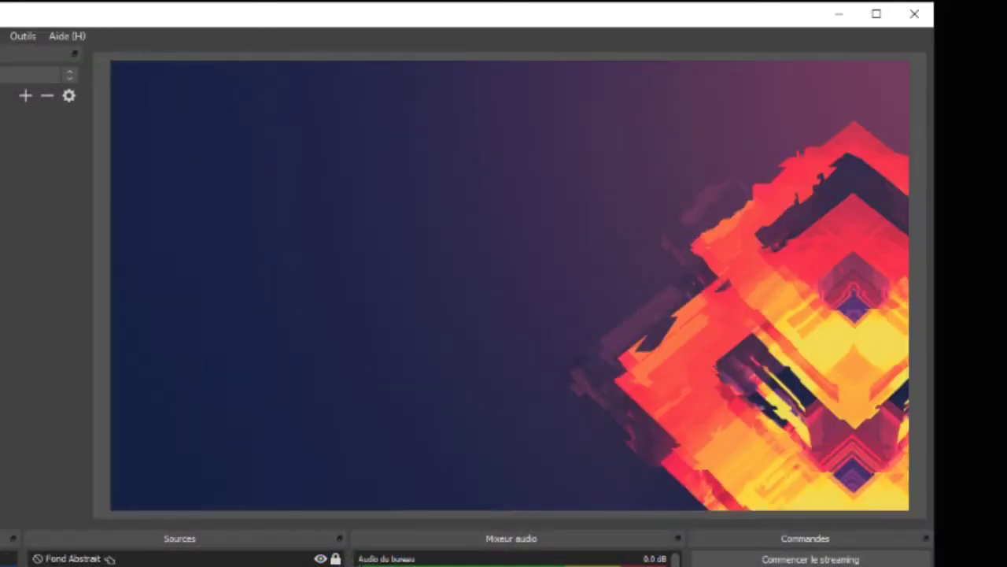
click(6, 558)
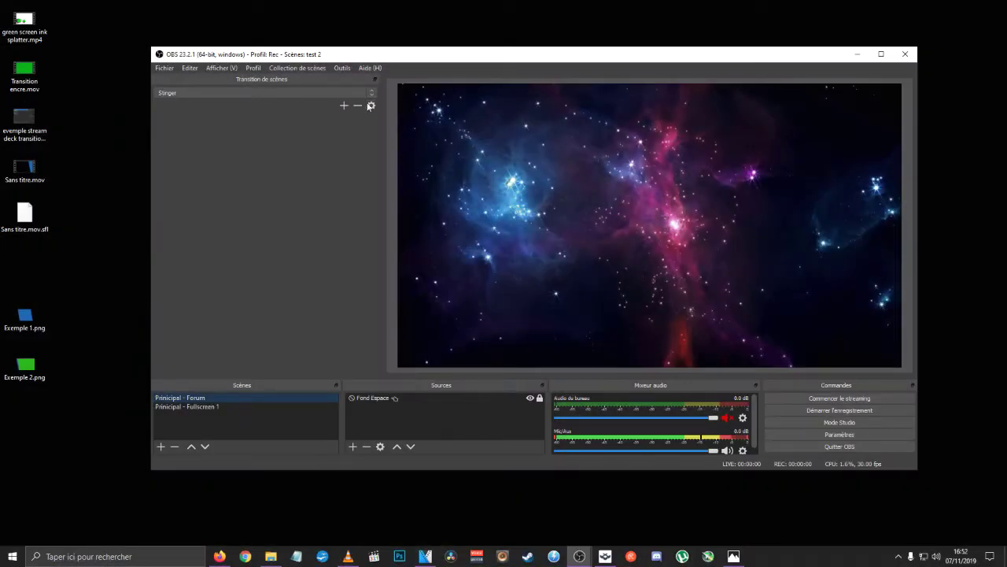
Try a Stinger transition point of 1000 ms by switching to Prinicipal - Fullscreen 1 and back to Prinicipal - Forum.
click(370, 106)
click(394, 122)
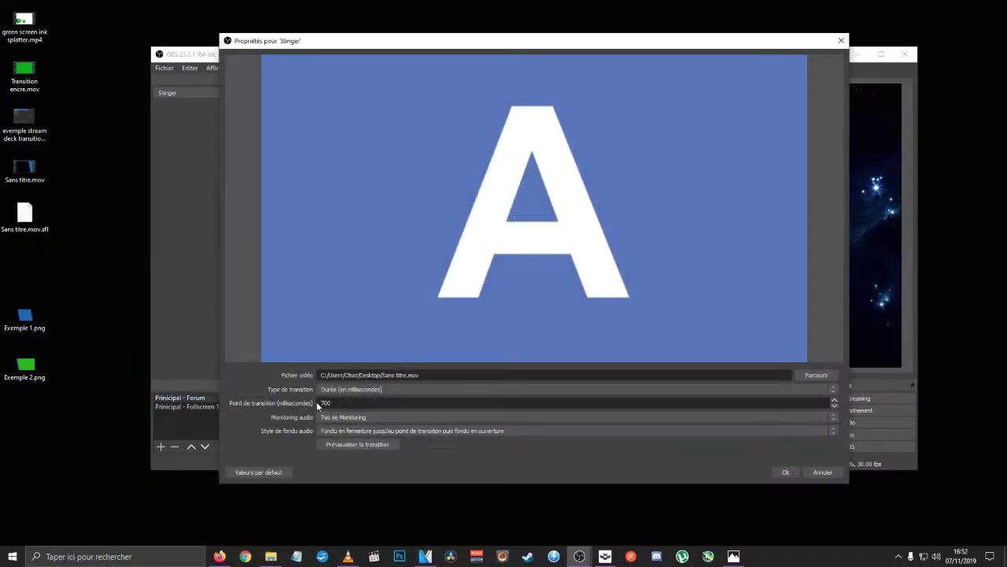
text(1000)
click(784, 473)
click(222, 407)
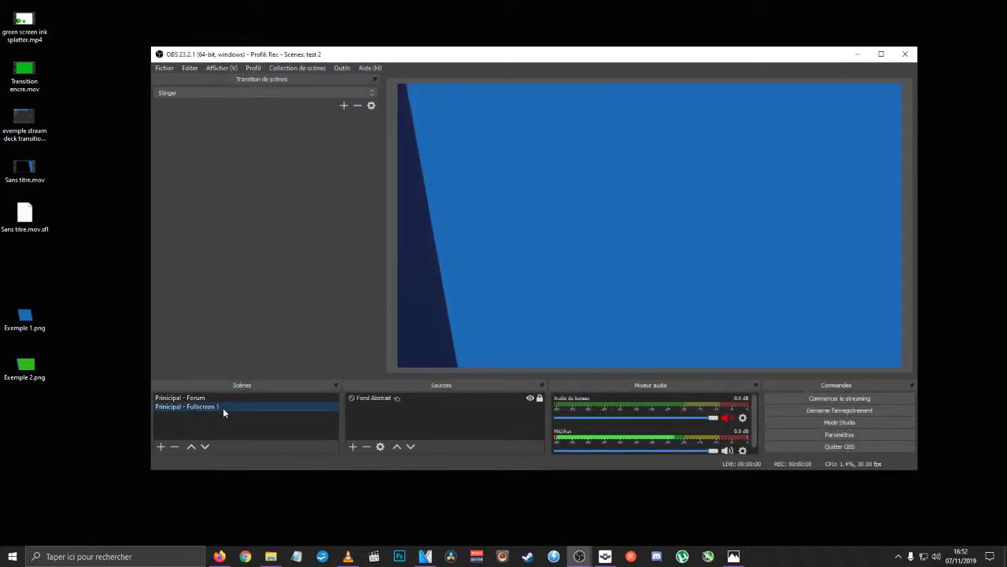
click(224, 399)
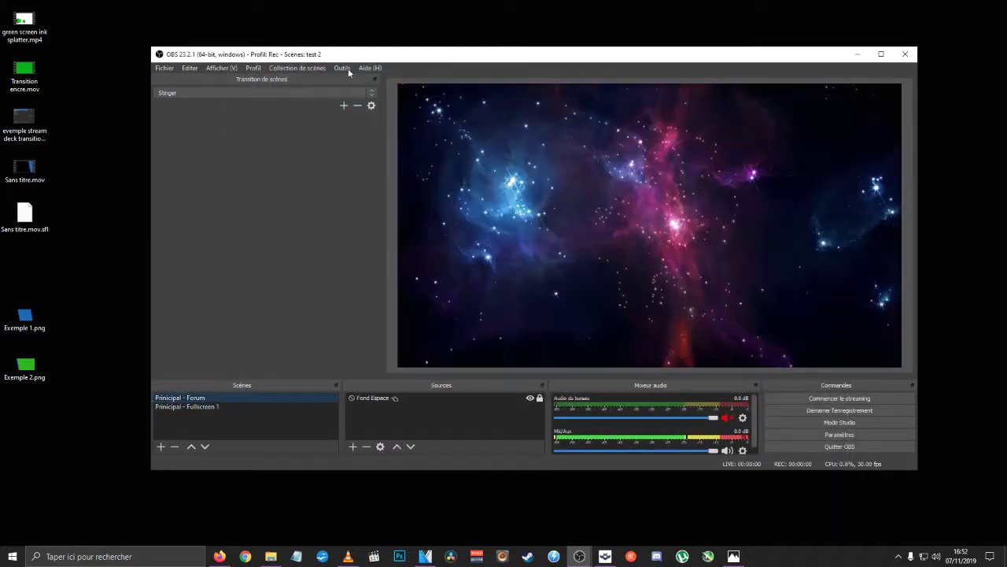
Set the Stinger transition point to 700 ms and test the transition between the two scenes in both directions.
click(371, 105)
click(400, 127)
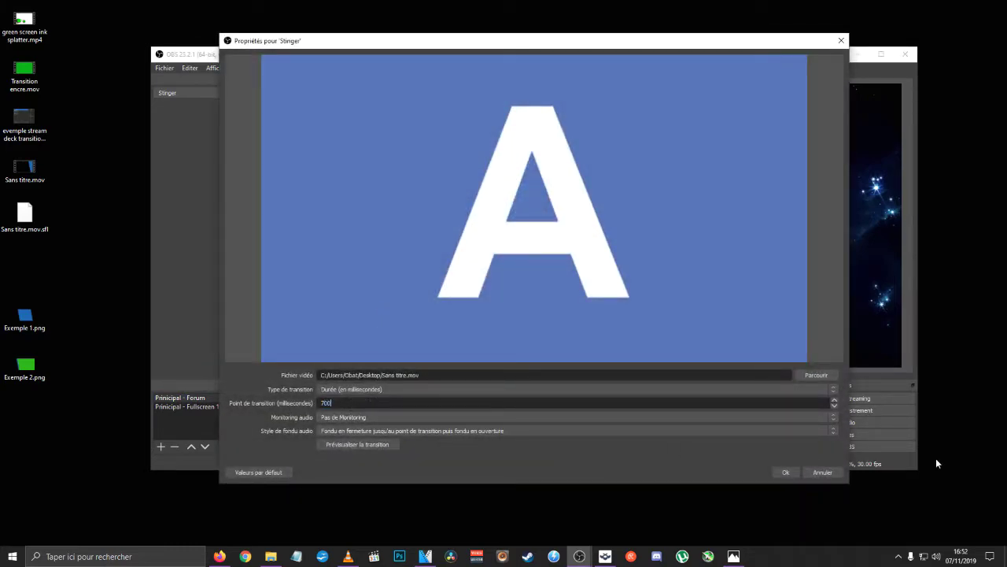
click(783, 471)
click(230, 406)
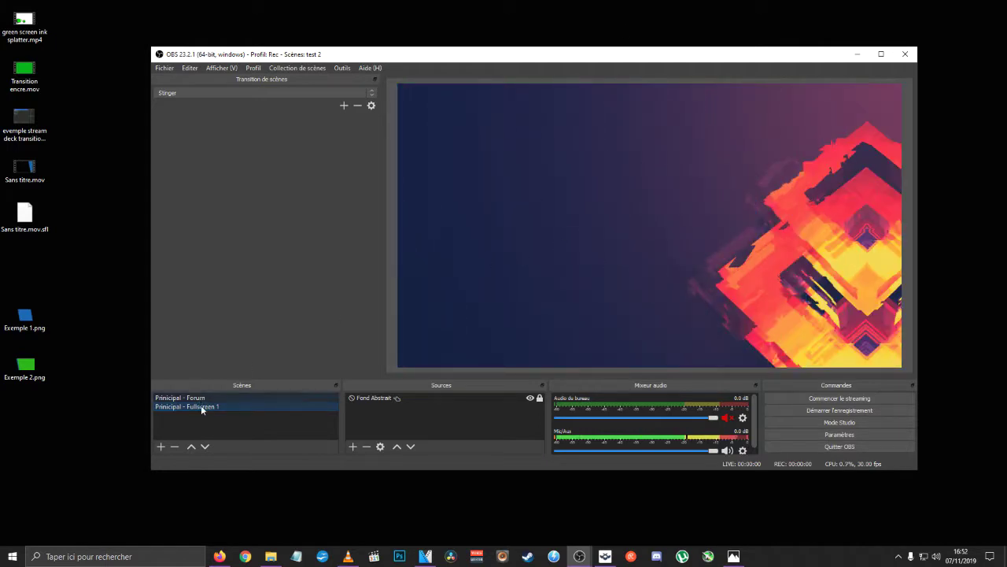
click(233, 399)
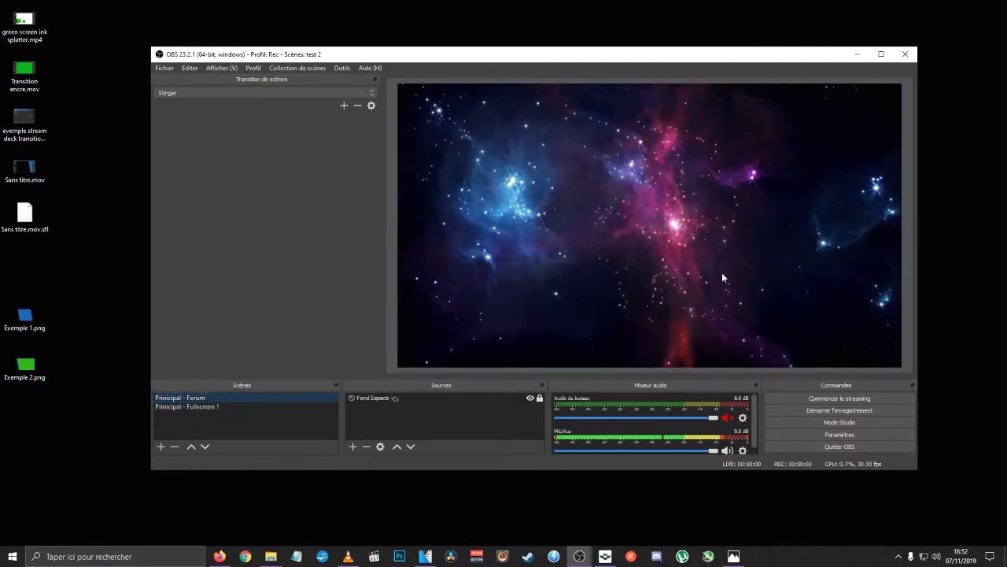